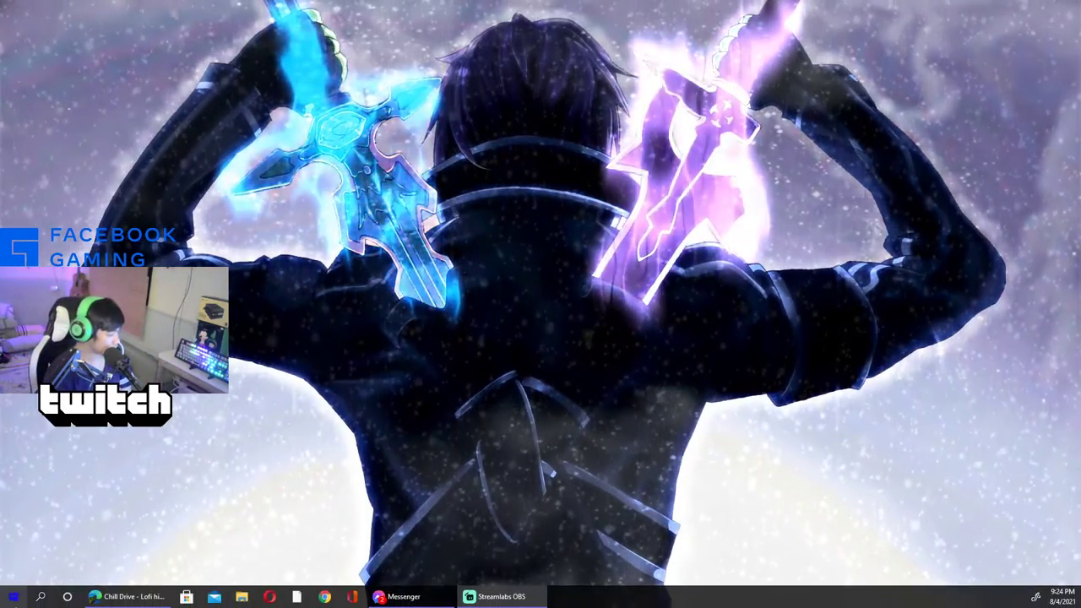
Step: Launch OBS Studio (64bit) by searching 'Obs' in the Windows Start menu
{"action": "left_click", "coordinate": [40, 596]}
{"action": "type", "text": "Obs"}
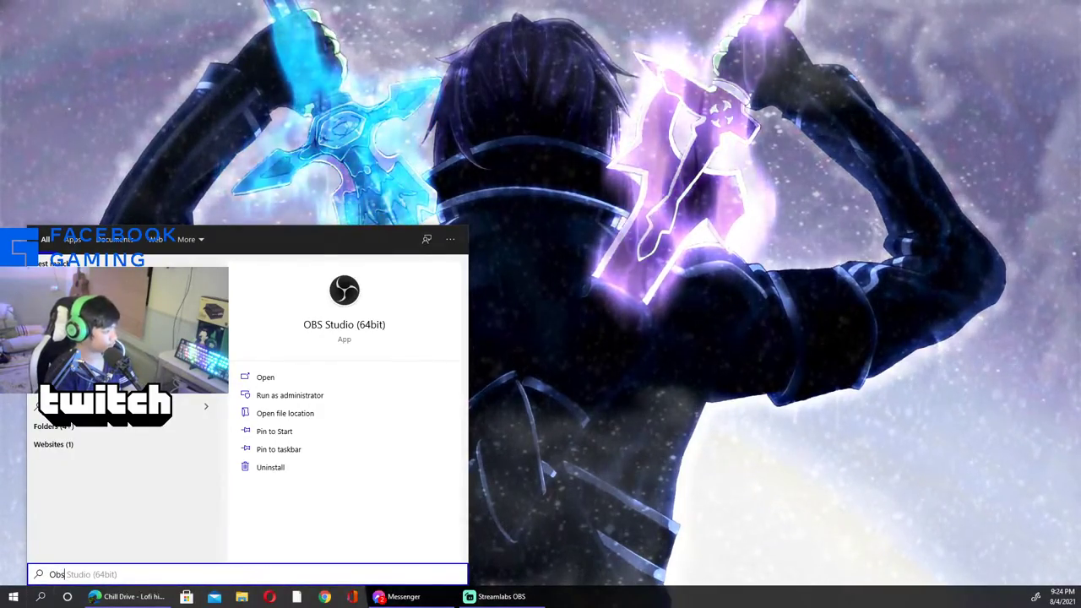
{"action": "key", "text": "Return"}
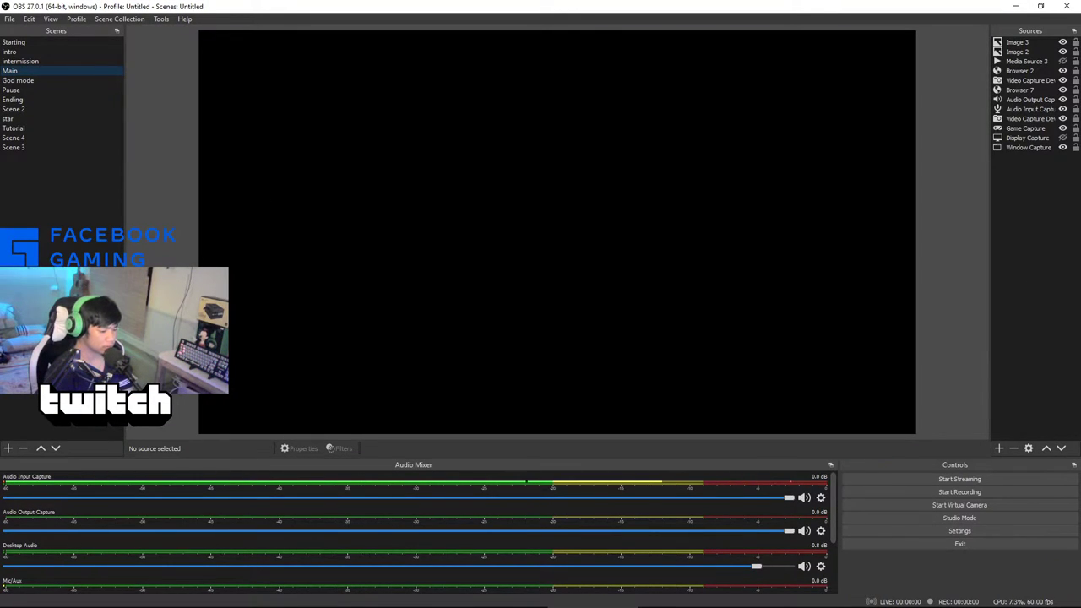
Step: Switch to Microsoft Edge and minimize the YouTube window to reveal obsproject.com
{"action": "key", "text": "alt+Tab"}
{"action": "key", "text": "super+Down"}
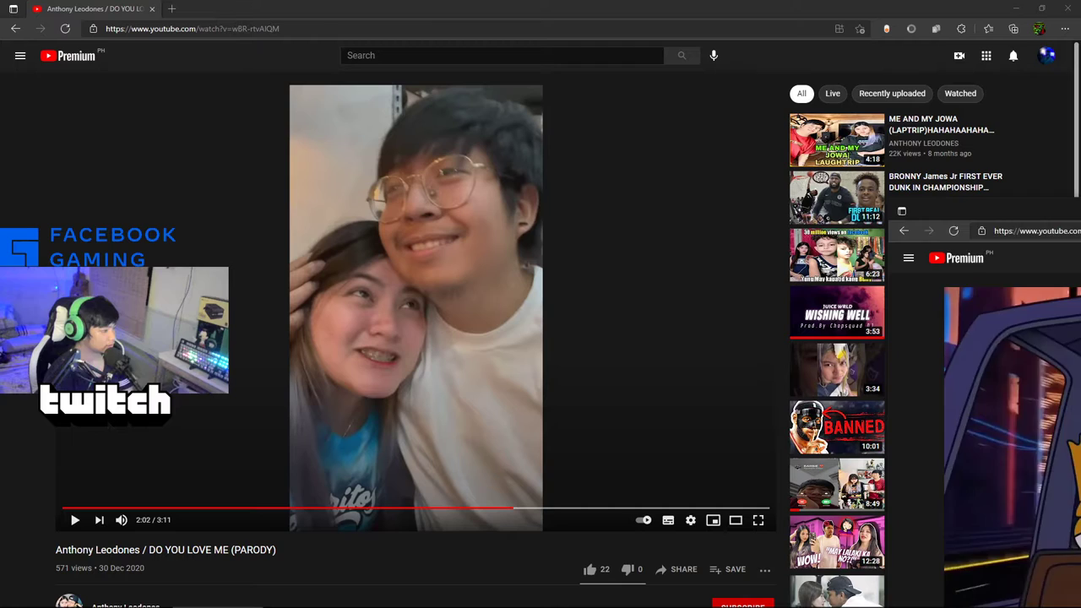
{"action": "left_click", "coordinate": [1011, 8]}
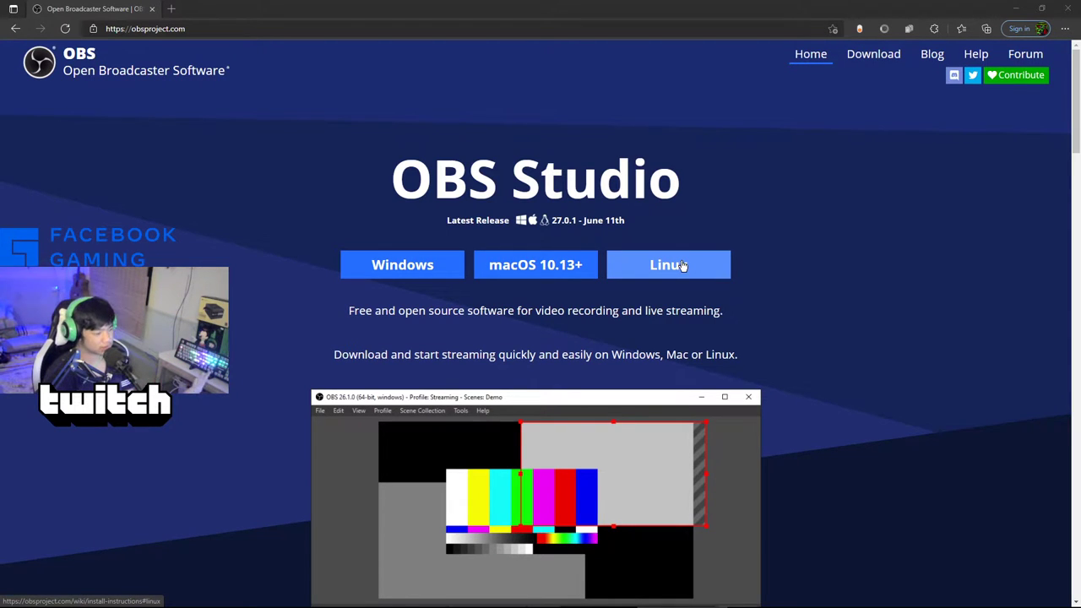
Step: Scroll the OBS Project homepage through Features to the supported streaming platforms line
{"action": "scroll", "coordinate": [796, 305], "scroll_direction": "down", "scroll_amount": 5}
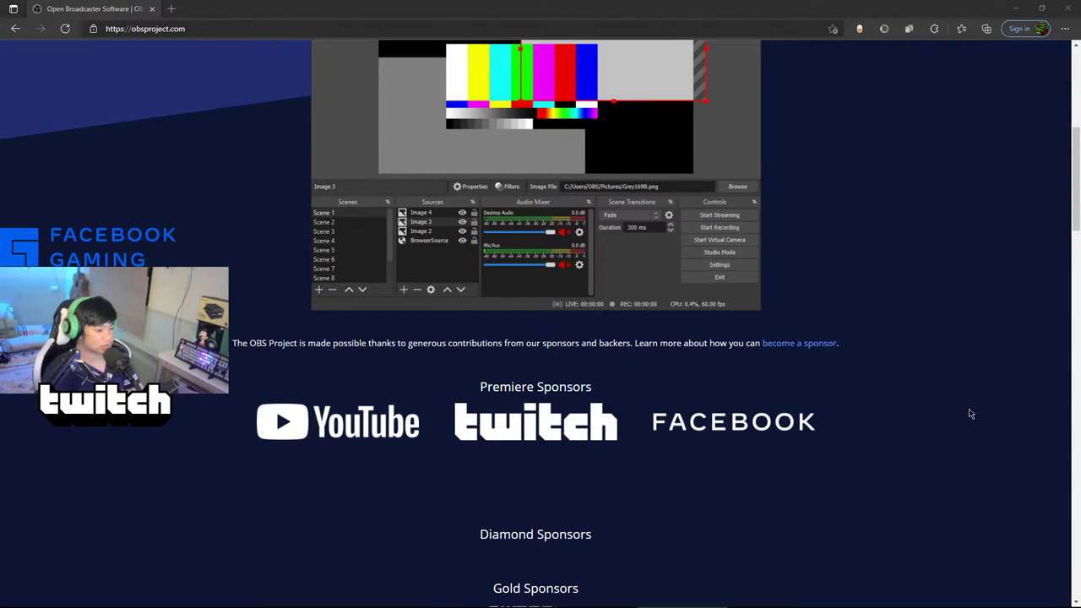
{"action": "scroll", "coordinate": [971, 415], "scroll_direction": "down", "scroll_amount": 4}
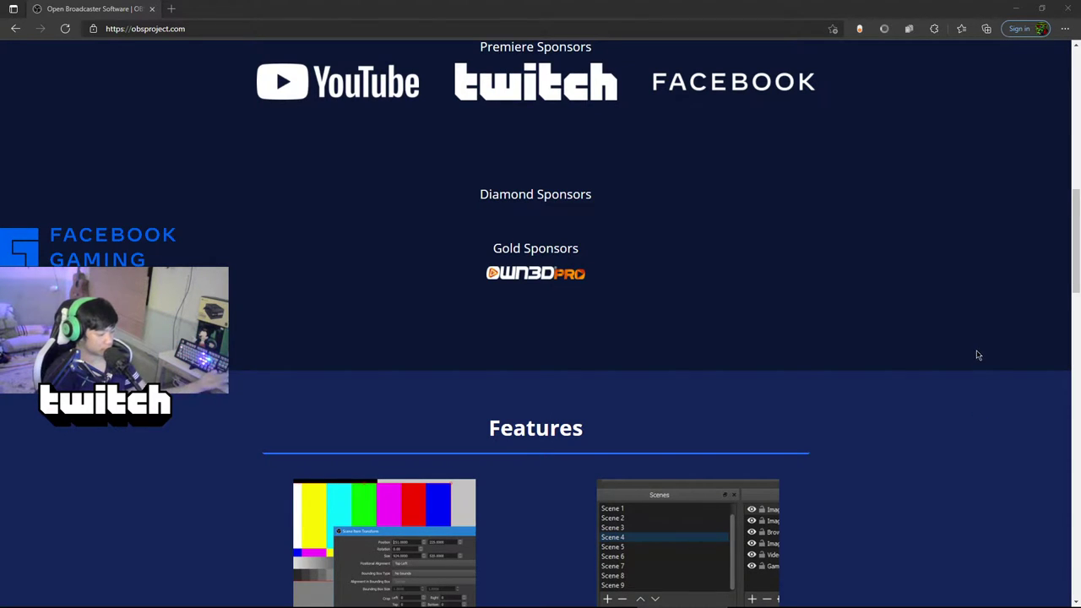
{"action": "scroll", "coordinate": [877, 346], "scroll_direction": "down", "scroll_amount": 2}
{"action": "scroll", "coordinate": [245, 374], "scroll_direction": "down", "scroll_amount": 3}
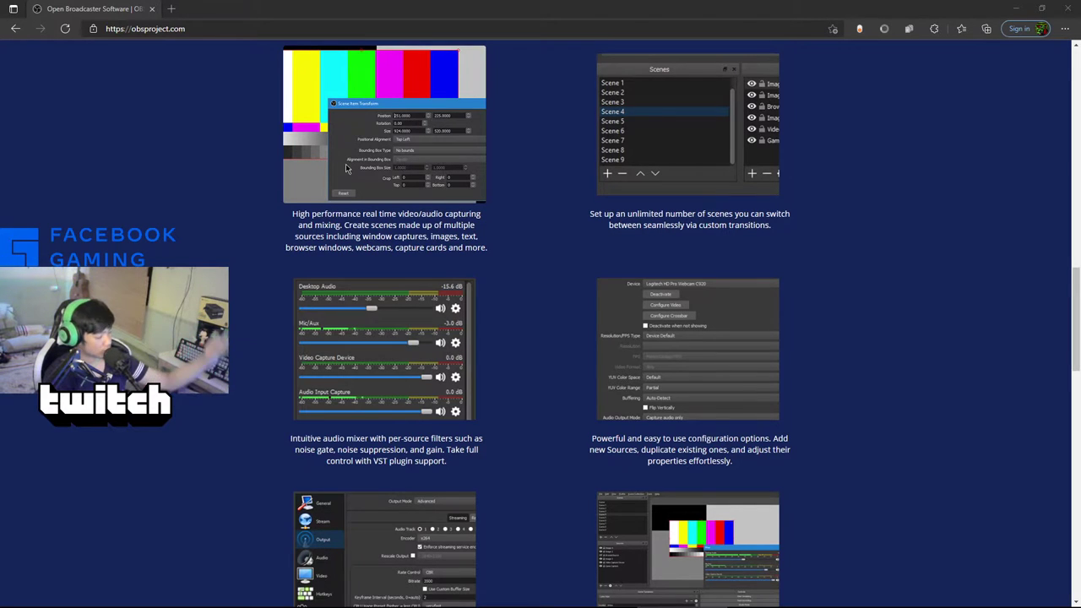
{"action": "scroll", "coordinate": [365, 210], "scroll_direction": "down", "scroll_amount": 2}
{"action": "scroll", "coordinate": [365, 210], "scroll_direction": "down", "scroll_amount": 3}
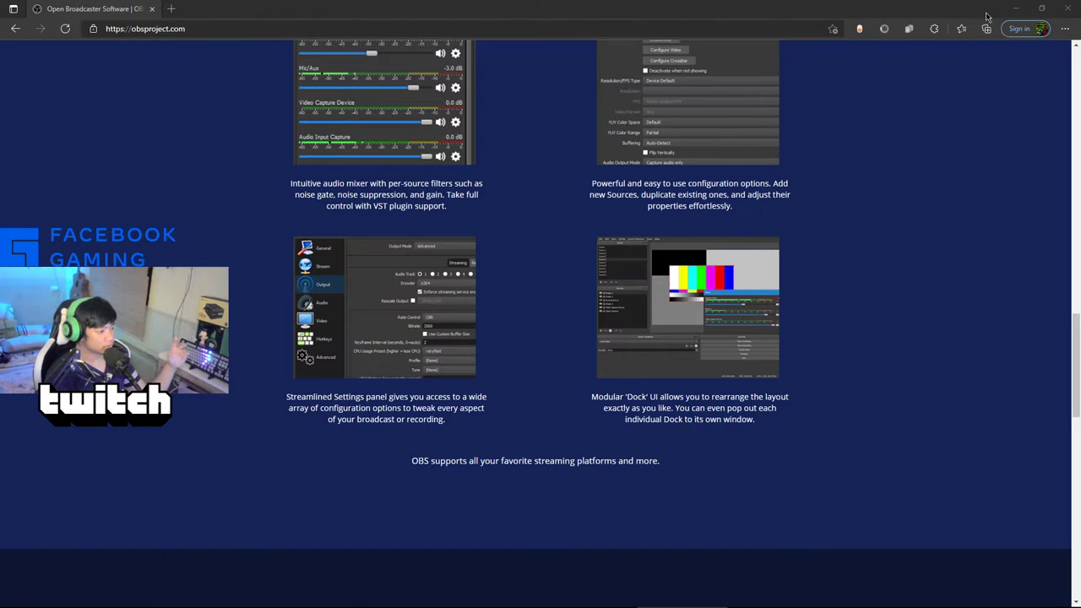
Step: Back in OBS, preview Scene 4 and Scene 3, then add a new empty Scene 5
{"action": "left_click", "coordinate": [1016, 9]}
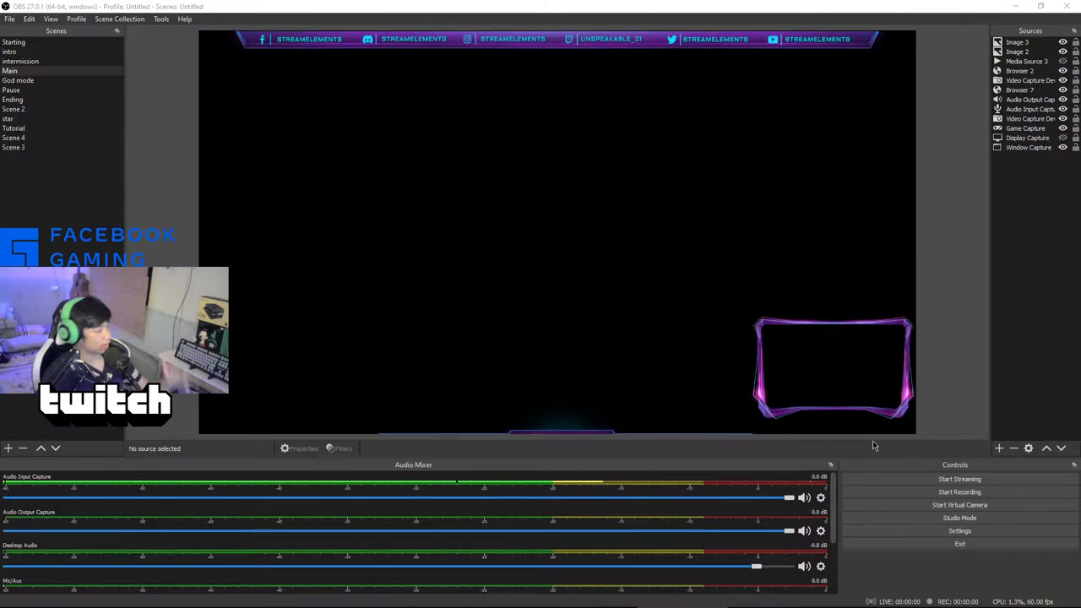
{"action": "left_click", "coordinate": [76, 138]}
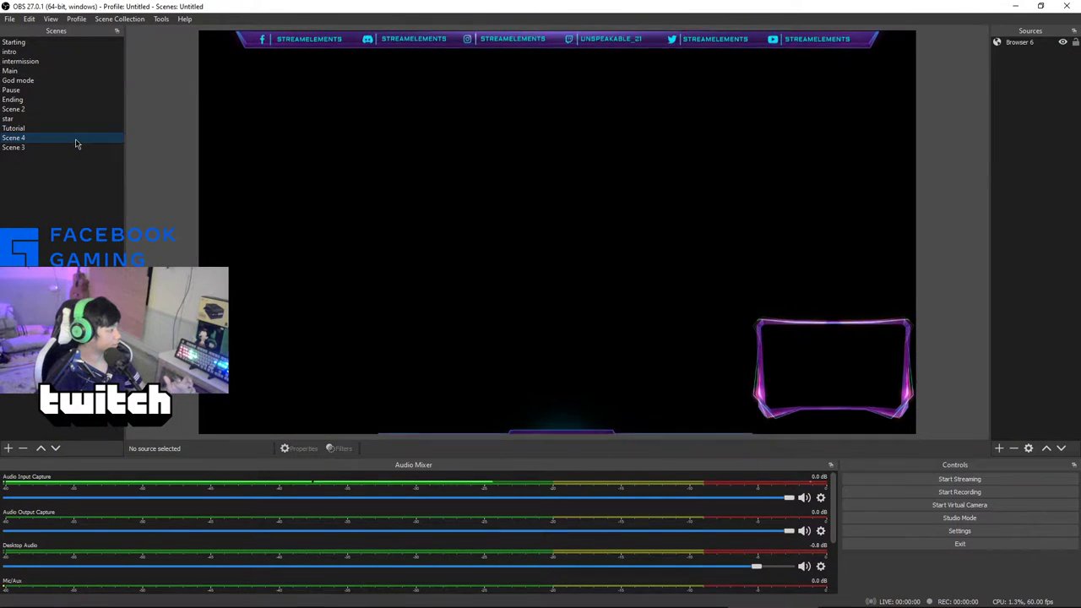
{"action": "left_click", "coordinate": [56, 147]}
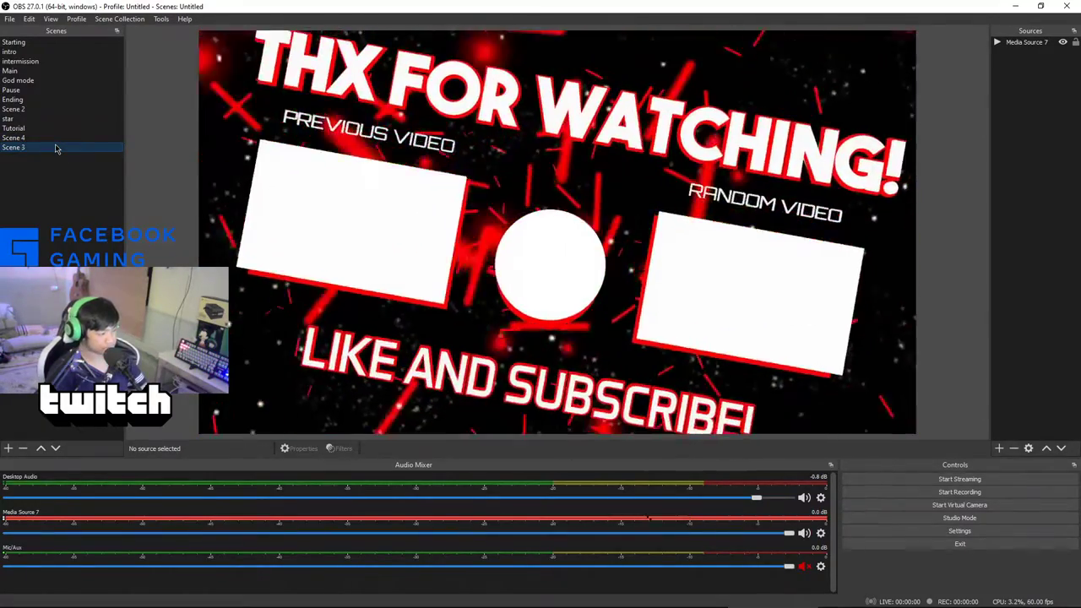
{"action": "left_click", "coordinate": [8, 448]}
{"action": "left_click", "coordinate": [519, 326]}
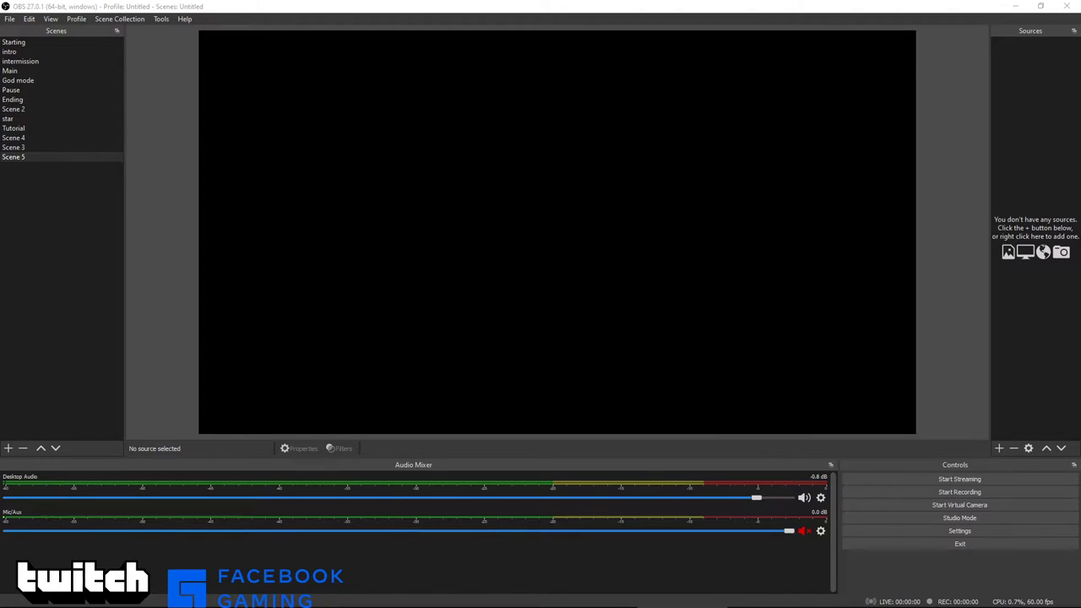
Step: Add a new Video Capture Device source named Video Capture Device 3 to Scene 5
{"action": "right_click", "coordinate": [1027, 69]}
{"action": "mouse_move", "coordinate": [1005, 73]}
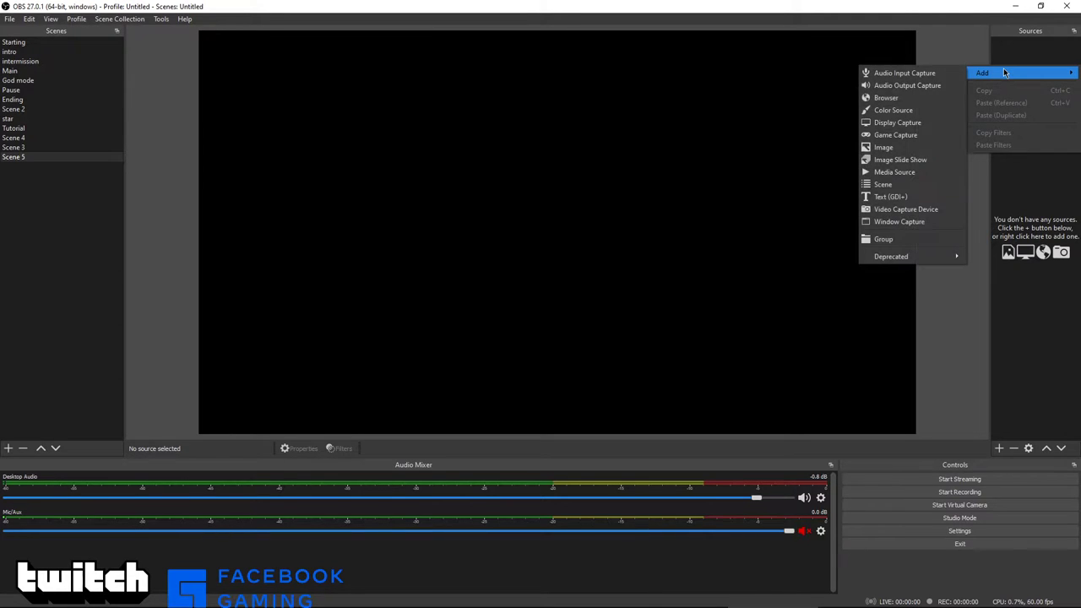
{"action": "left_click", "coordinate": [920, 209]}
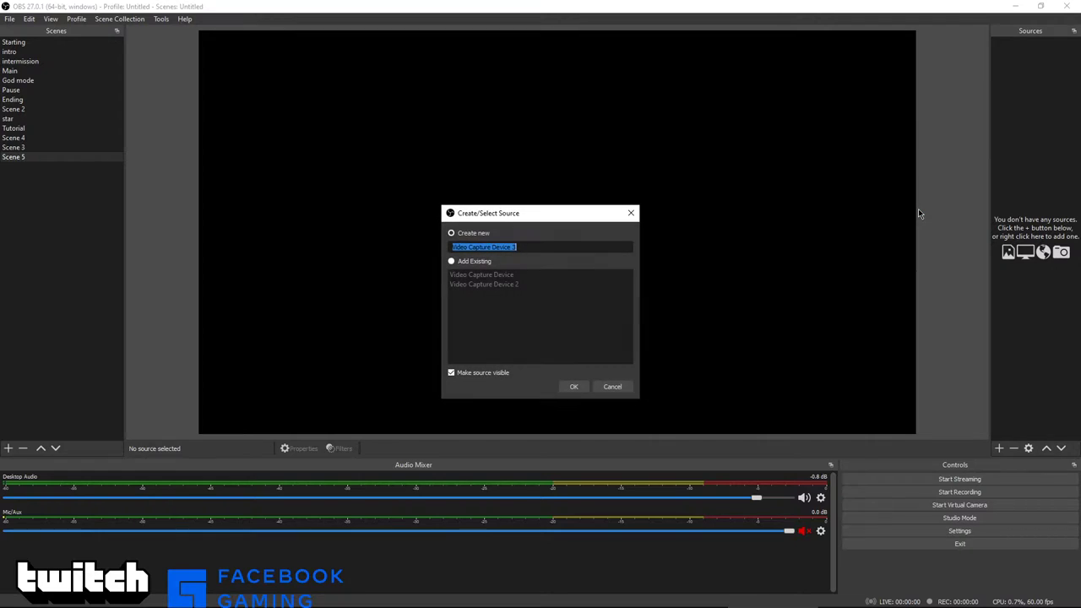
{"action": "left_click", "coordinate": [452, 262]}
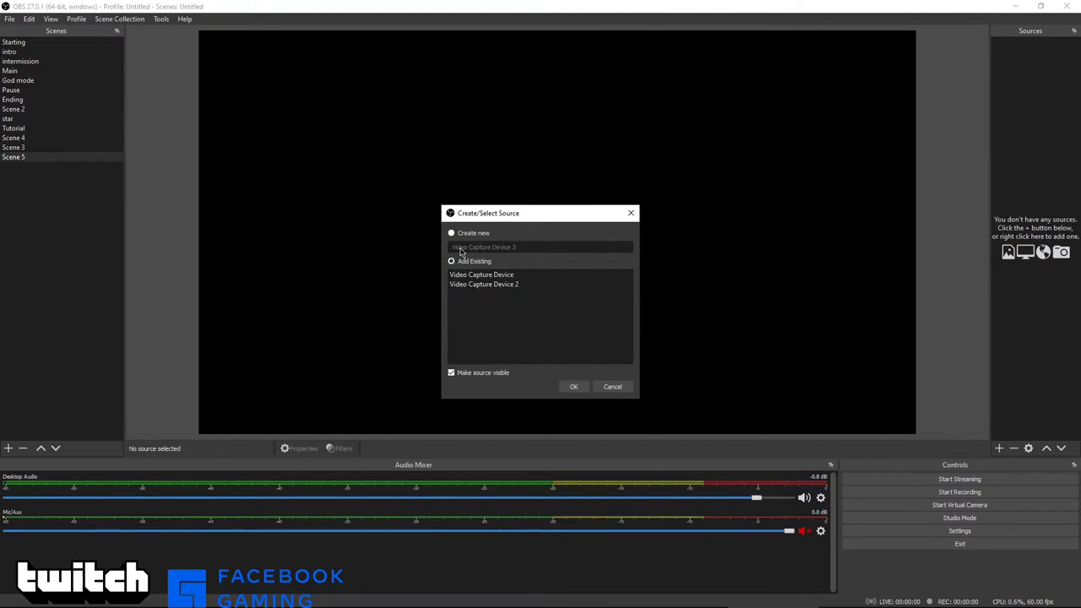
{"action": "left_click", "coordinate": [452, 233]}
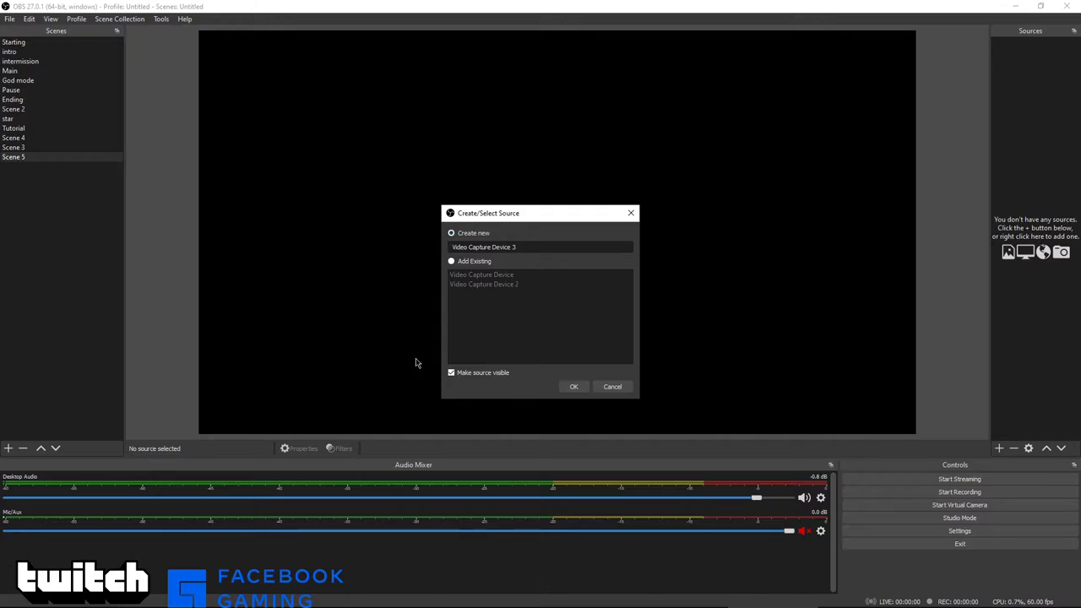
{"action": "left_click", "coordinate": [571, 386]}
Step: Try OBS Virtual Camera and Snap Camera, then set the device to GENERAL WEBCAM
{"action": "left_click", "coordinate": [543, 288]}
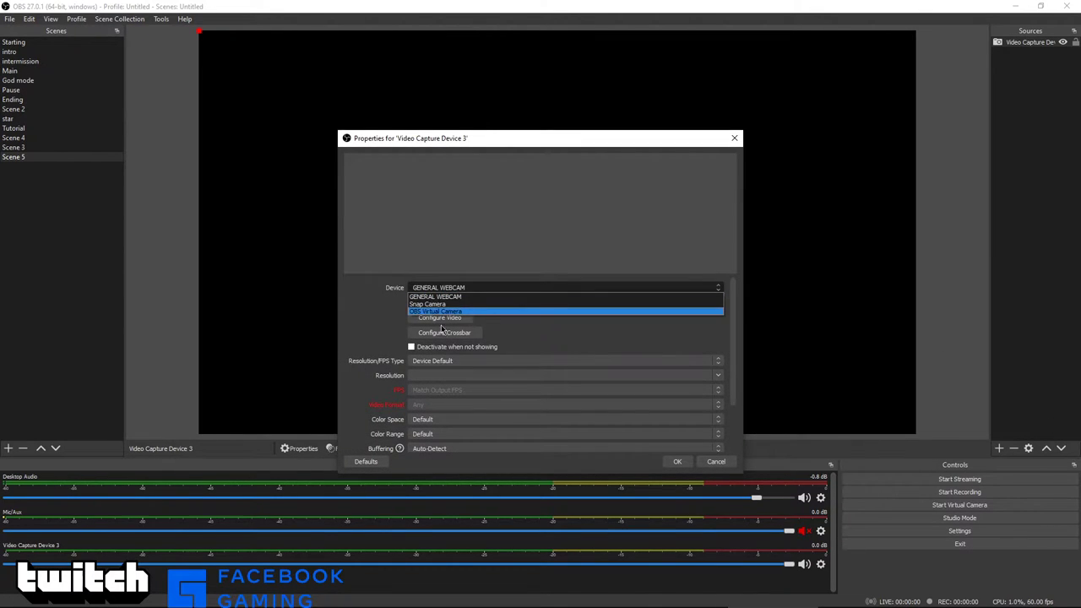
{"action": "left_click", "coordinate": [439, 311]}
{"action": "left_click", "coordinate": [471, 288]}
{"action": "left_click", "coordinate": [453, 303]}
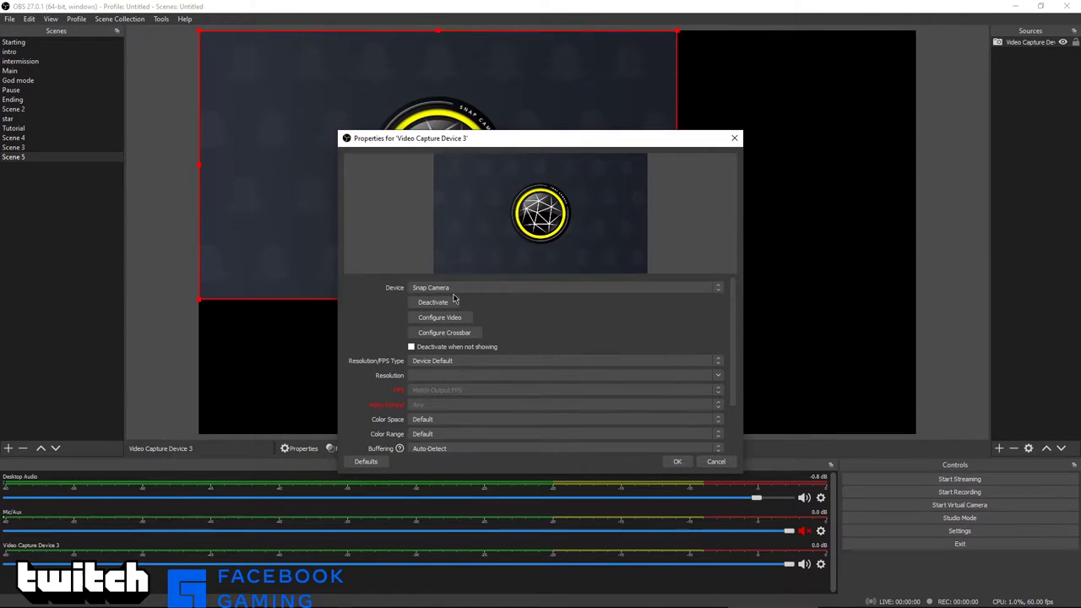
{"action": "left_click", "coordinate": [453, 288]}
{"action": "left_click", "coordinate": [453, 303]}
{"action": "left_click", "coordinate": [439, 288]}
{"action": "left_click", "coordinate": [423, 295]}
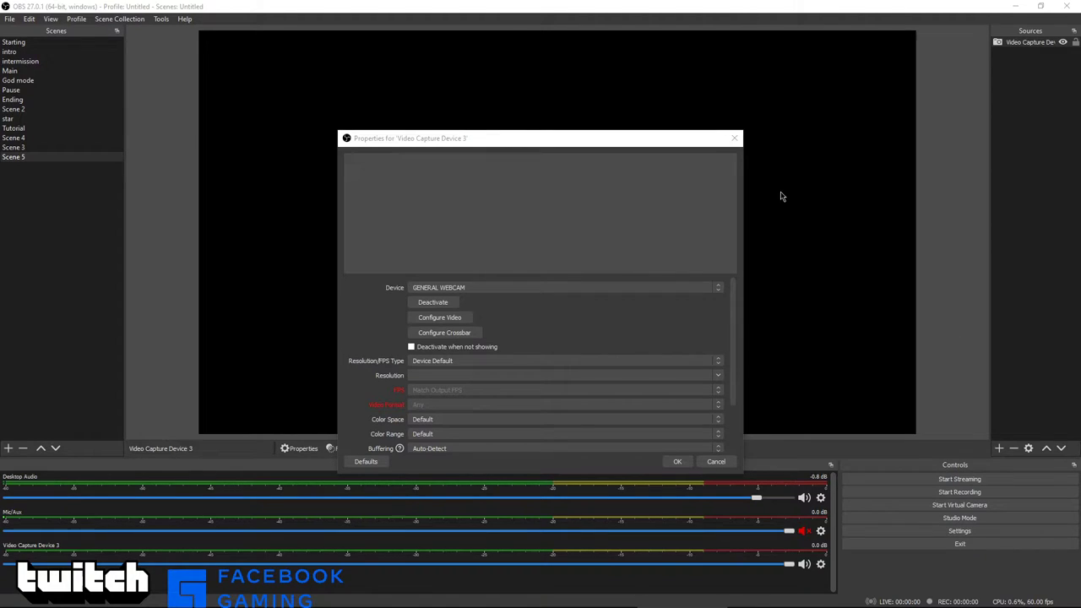
Step: Cancel the source properties and remove Video Capture Device 3 from Scene 5
{"action": "left_click", "coordinate": [715, 462]}
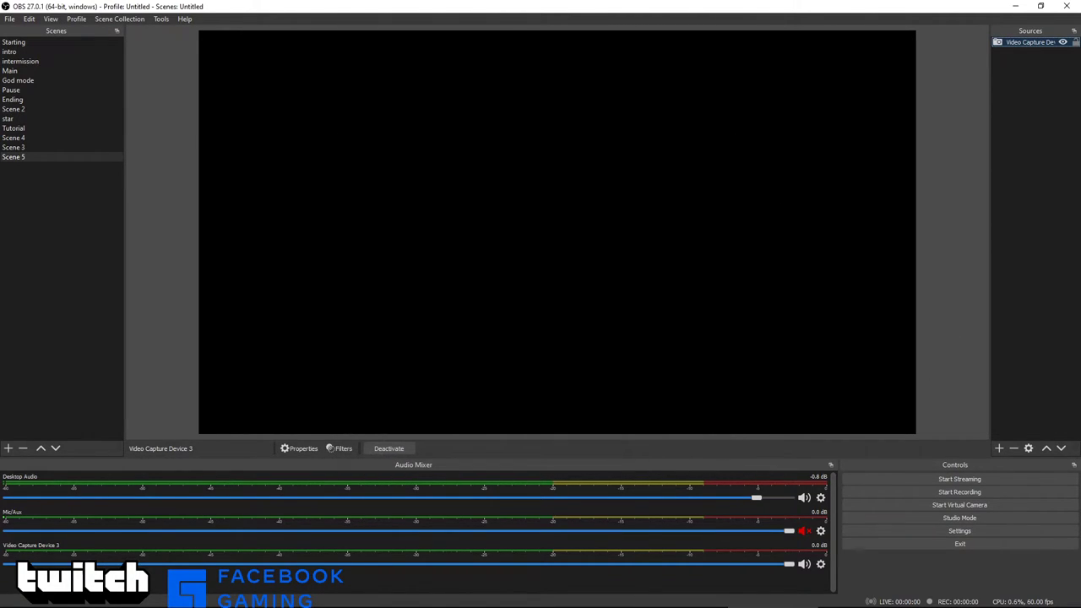
{"action": "right_click", "coordinate": [1046, 43]}
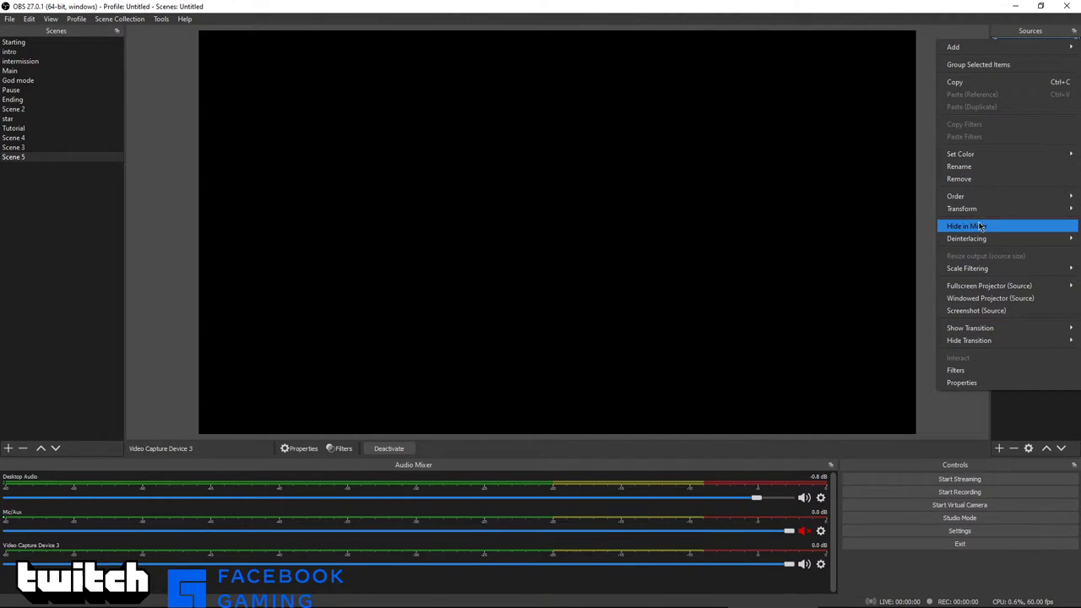
{"action": "mouse_move", "coordinate": [960, 209]}
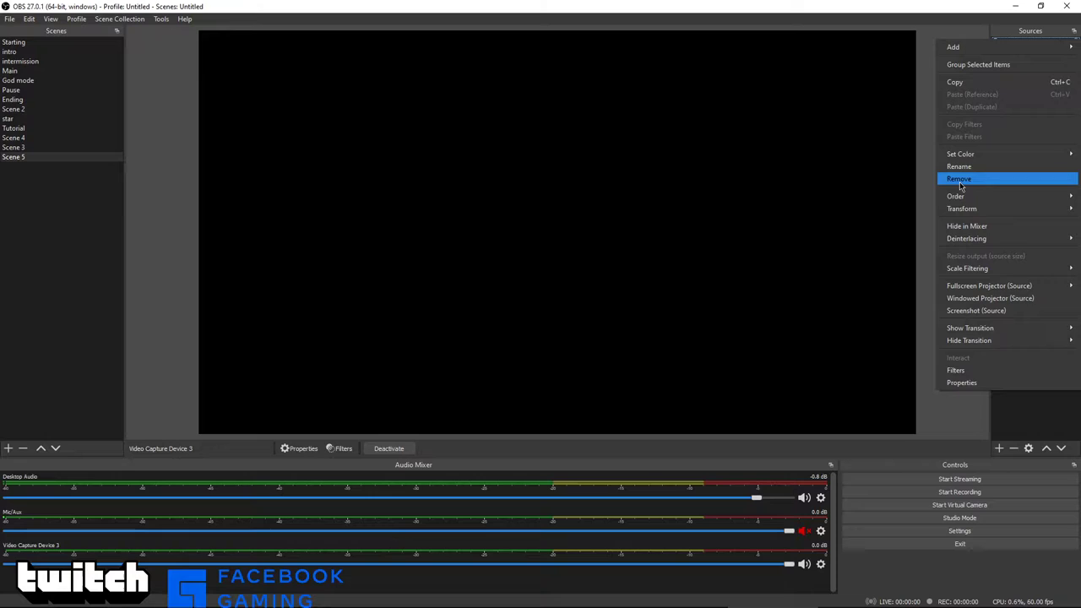
{"action": "left_click", "coordinate": [959, 179]}
{"action": "left_click", "coordinate": [583, 323]}
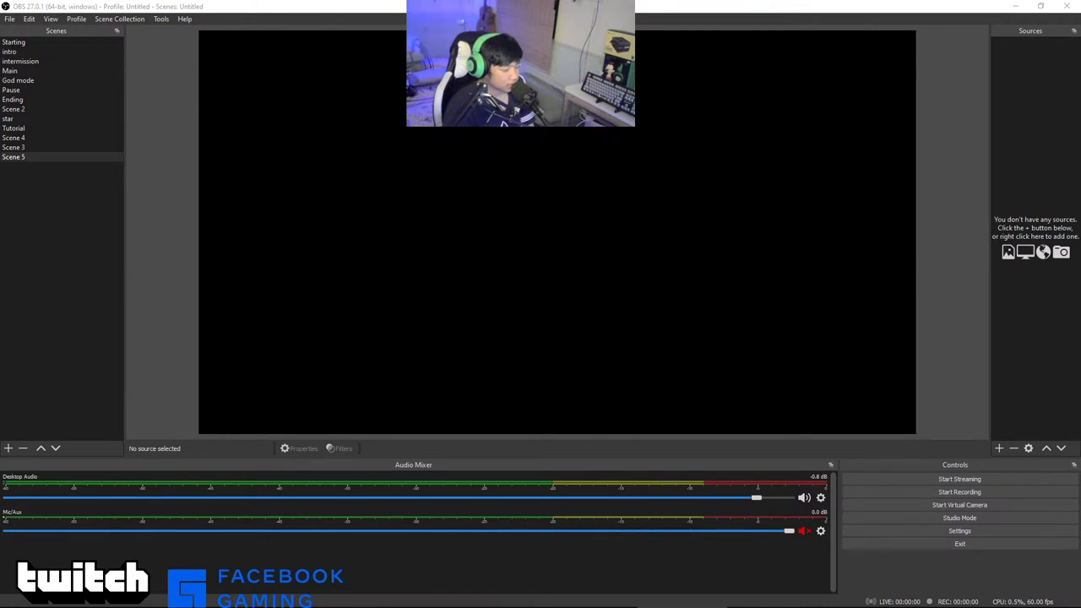
Step: In Settings > General, browse the themes and apply the dark blue Acri theme
{"action": "left_click", "coordinate": [958, 531]}
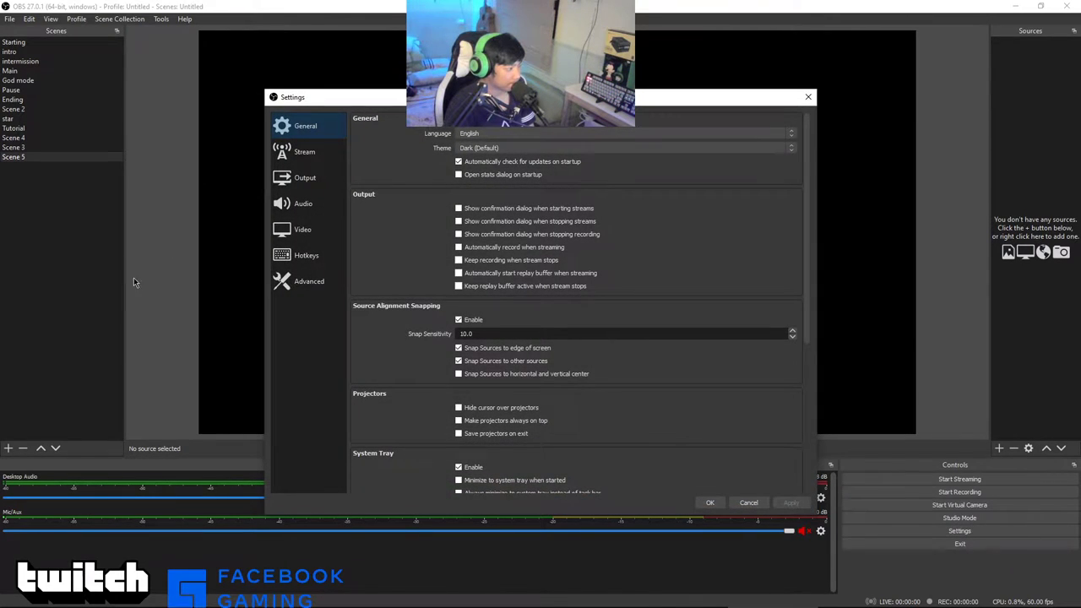
{"action": "left_click_drag", "start_coordinate": [496, 102], "coordinate": [496, 146]}
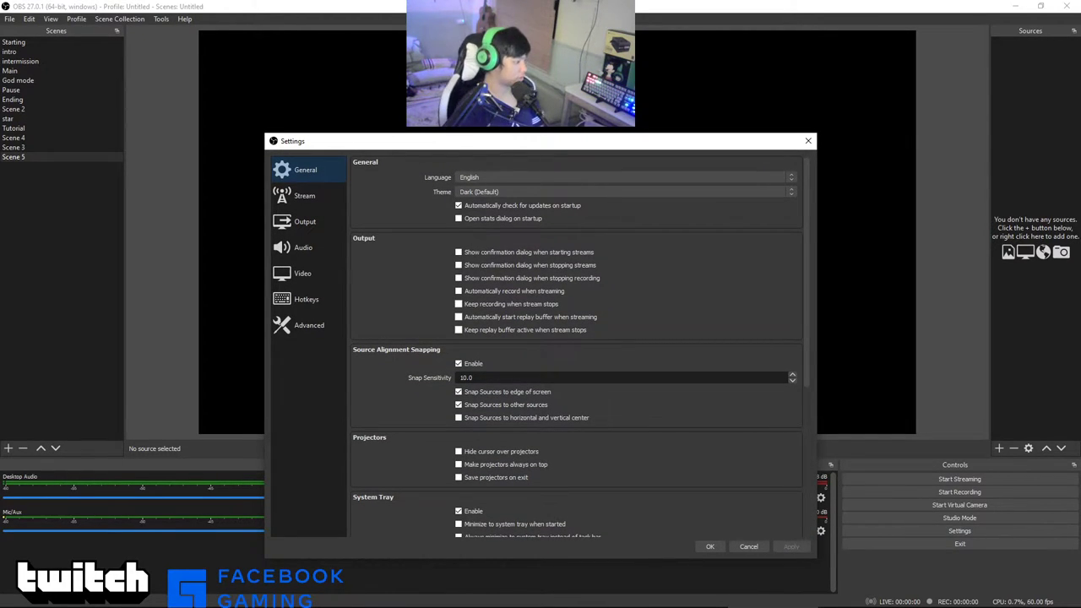
{"action": "left_click", "coordinate": [504, 193]}
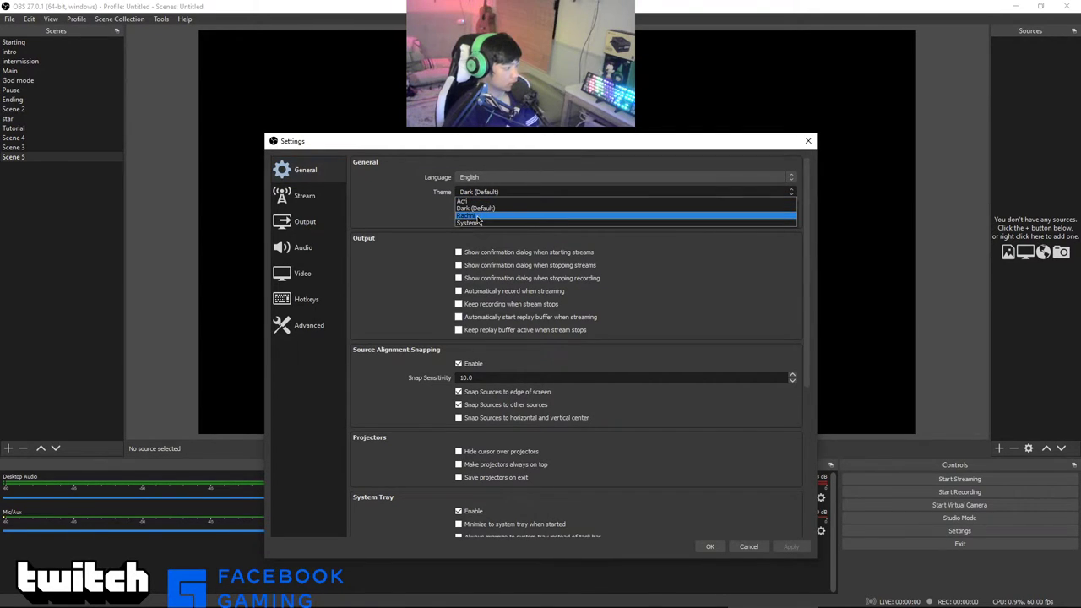
{"action": "key", "text": "Escape"}
{"action": "scroll", "coordinate": [478, 193], "scroll_direction": "down", "scroll_amount": 2}
{"action": "left_click", "coordinate": [478, 192]}
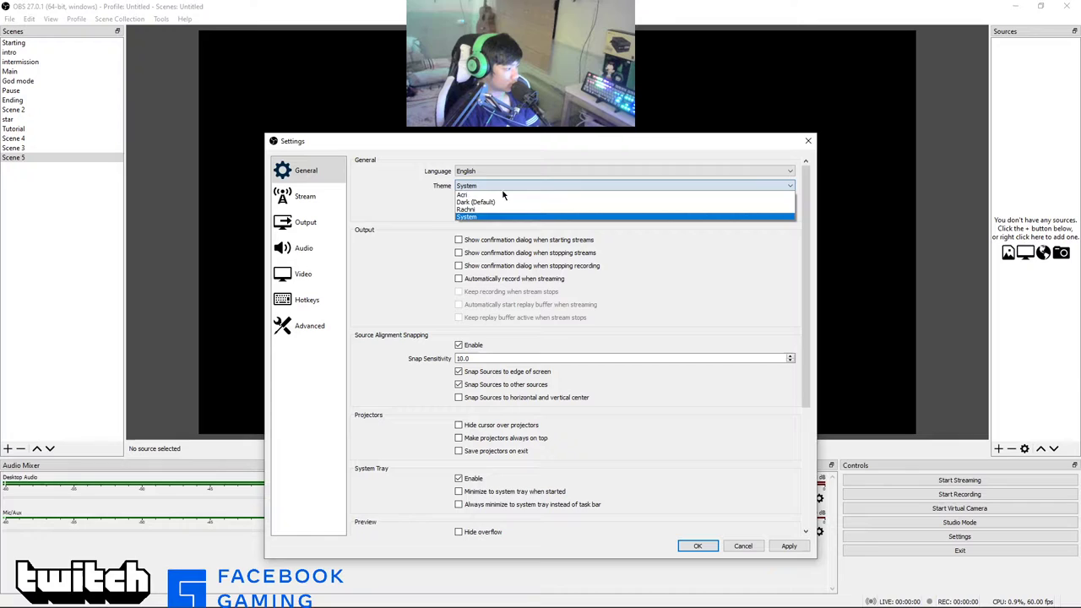
{"action": "left_click", "coordinate": [490, 216]}
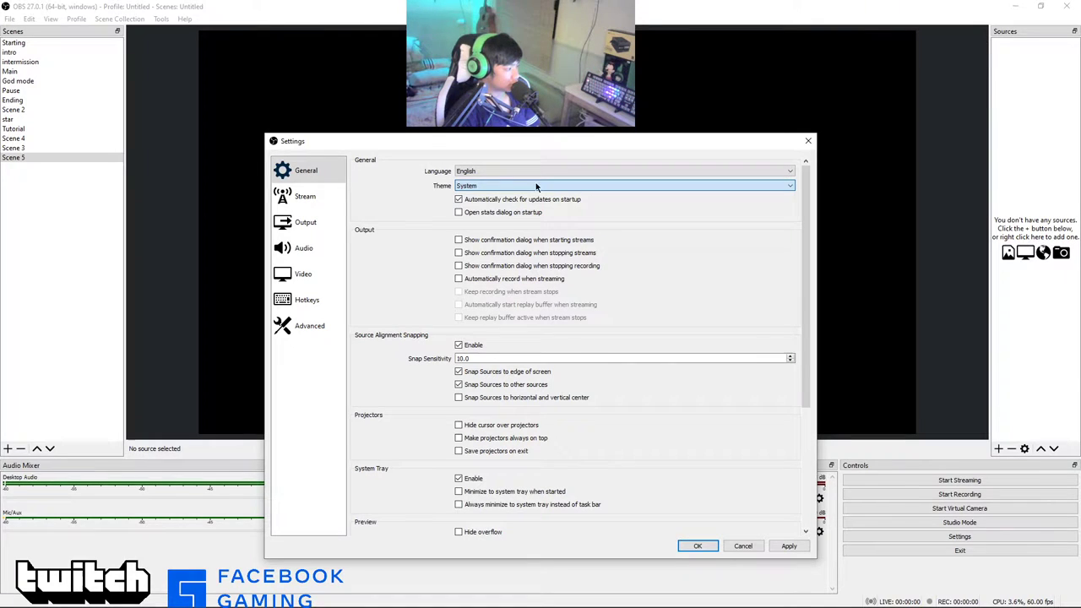
{"action": "scroll", "coordinate": [487, 185], "scroll_direction": "up", "scroll_amount": 1}
{"action": "left_click", "coordinate": [493, 183]}
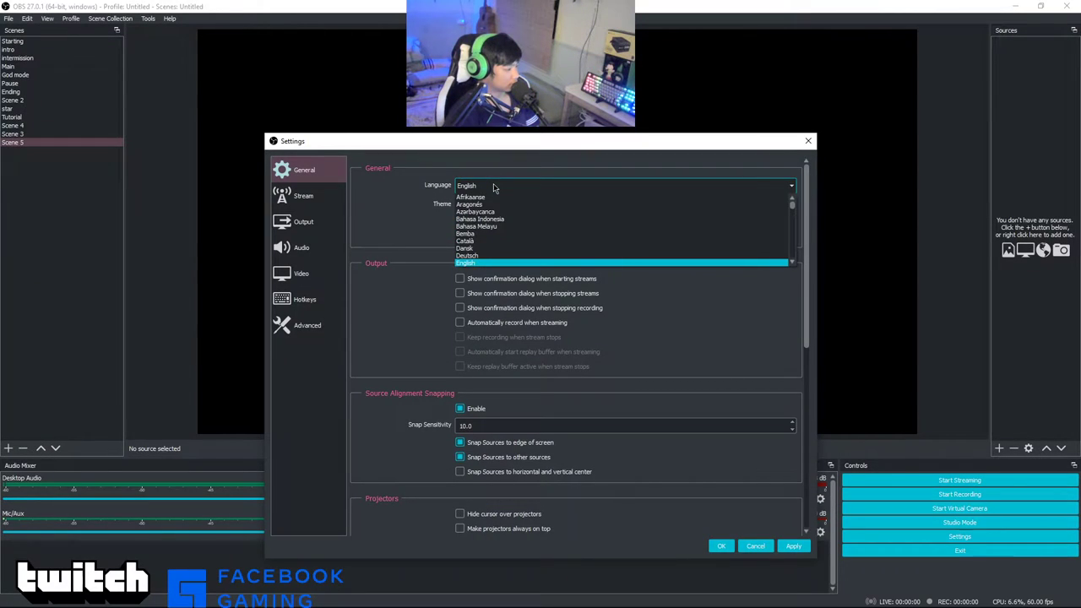
{"action": "left_click", "coordinate": [493, 185]}
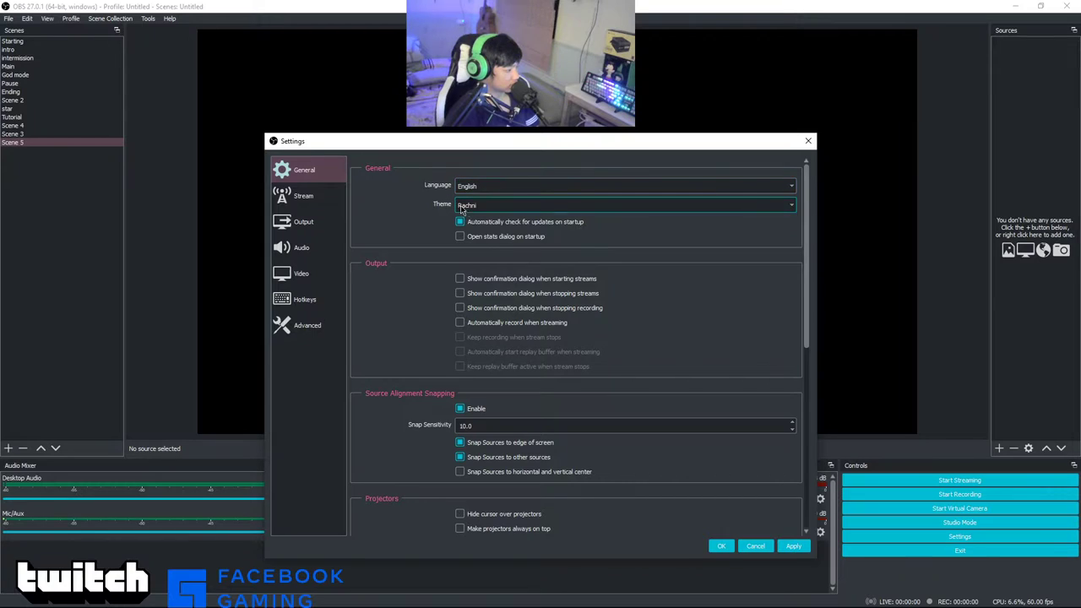
{"action": "left_click", "coordinate": [478, 204]}
{"action": "key", "text": "Escape"}
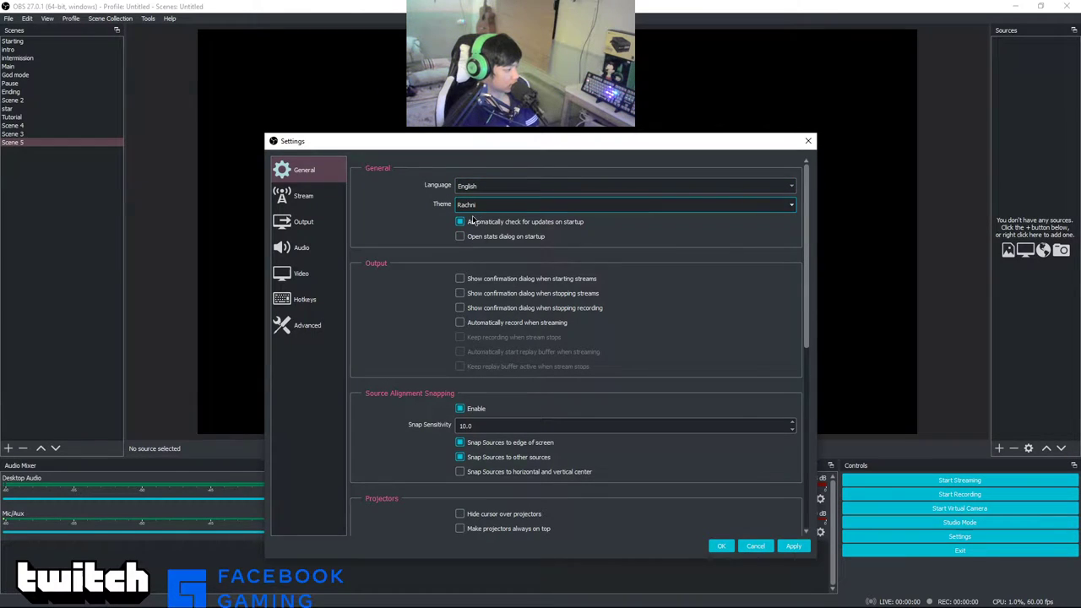
{"action": "scroll", "coordinate": [477, 208], "scroll_direction": "up", "scroll_amount": 2}
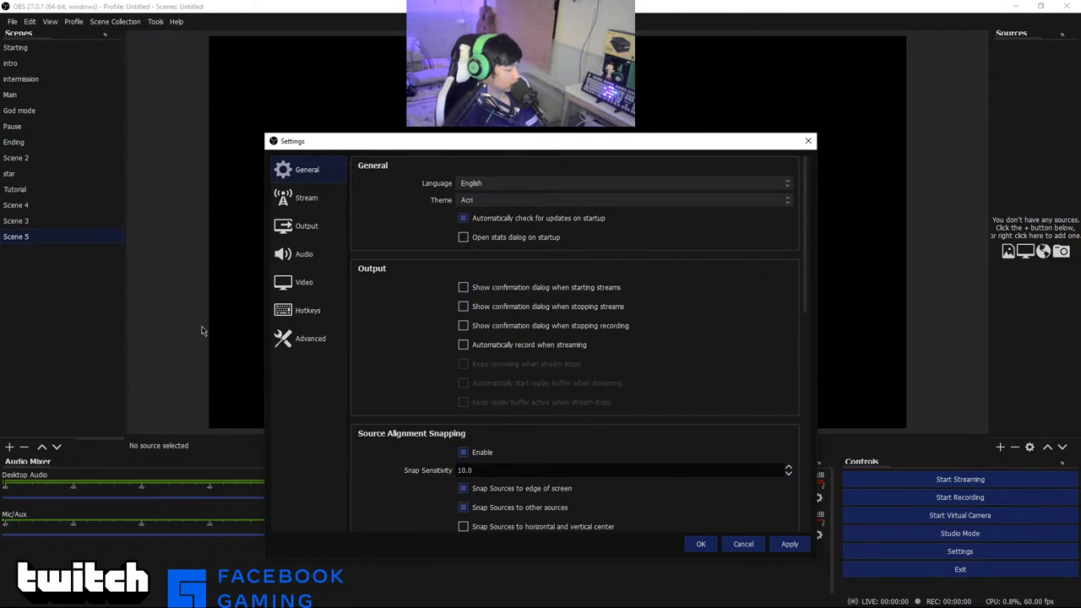
{"action": "left_click", "coordinate": [789, 544]}
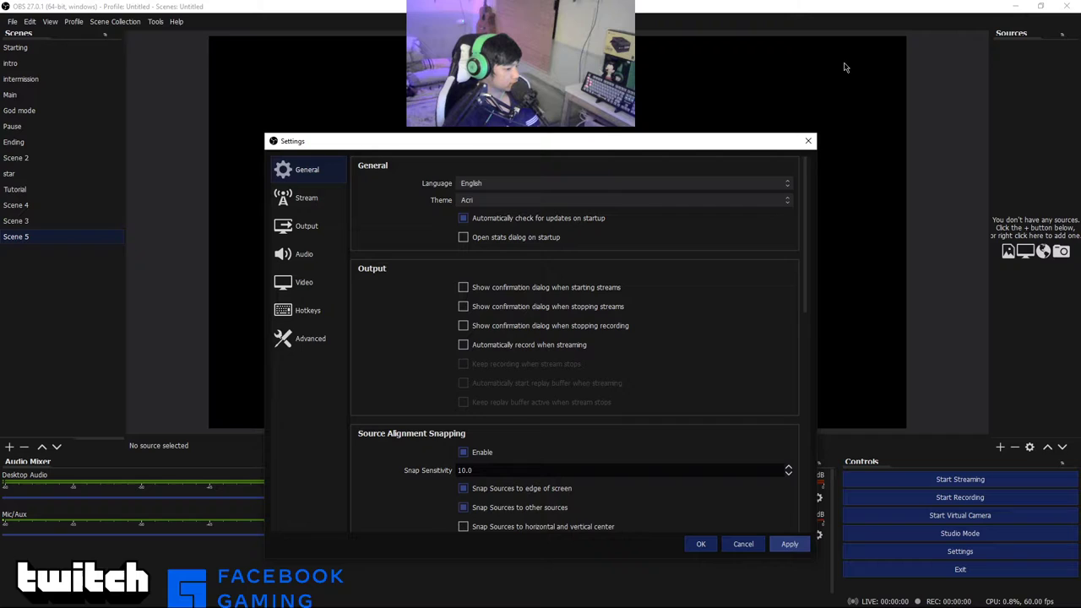
{"action": "left_click", "coordinate": [787, 543]}
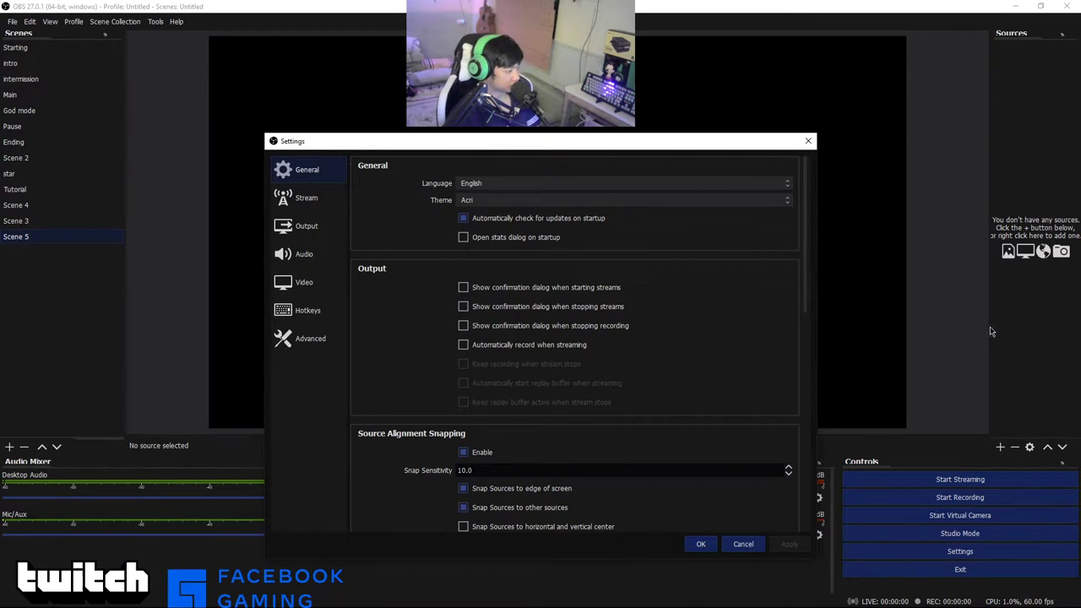
Step: Go to the Stream page showing Twitch with the Auto (Recommended) server
{"action": "scroll", "coordinate": [667, 309], "scroll_direction": "down", "scroll_amount": 4}
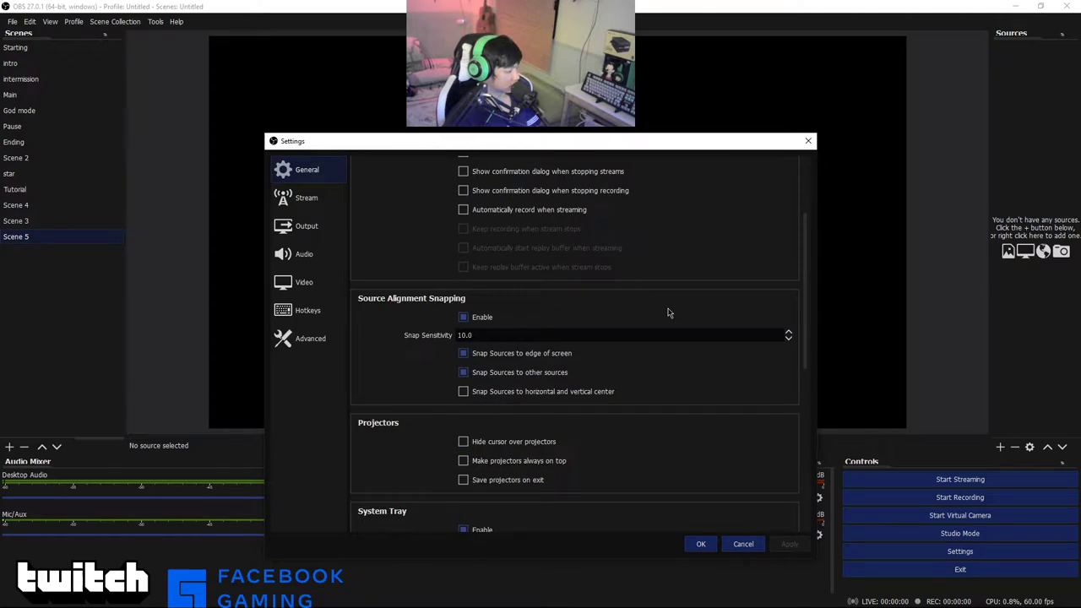
{"action": "scroll", "coordinate": [600, 419], "scroll_direction": "up", "scroll_amount": 5}
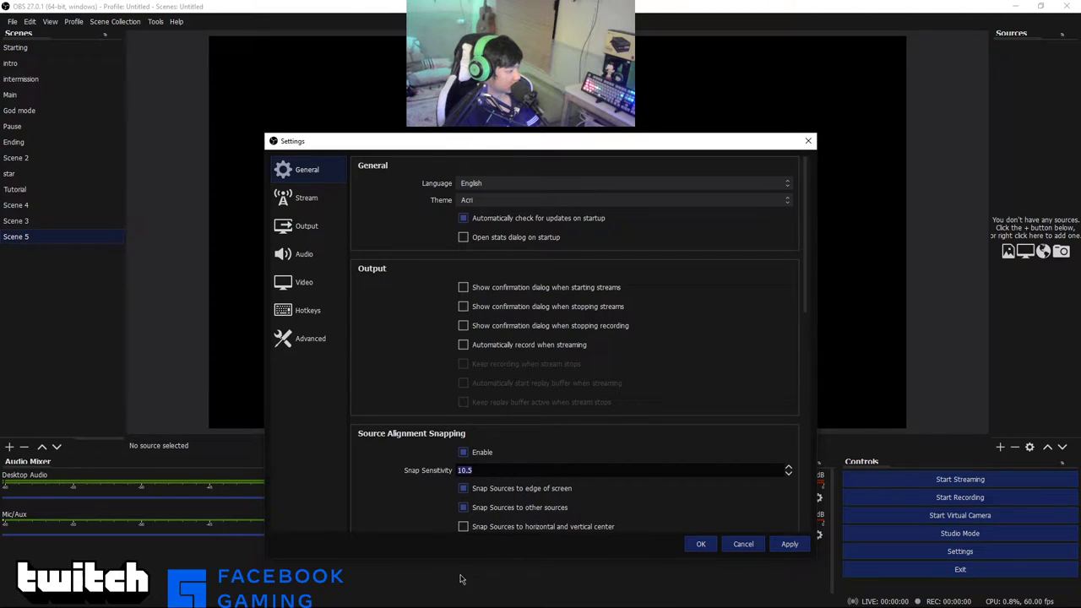
{"action": "left_click", "coordinate": [306, 199]}
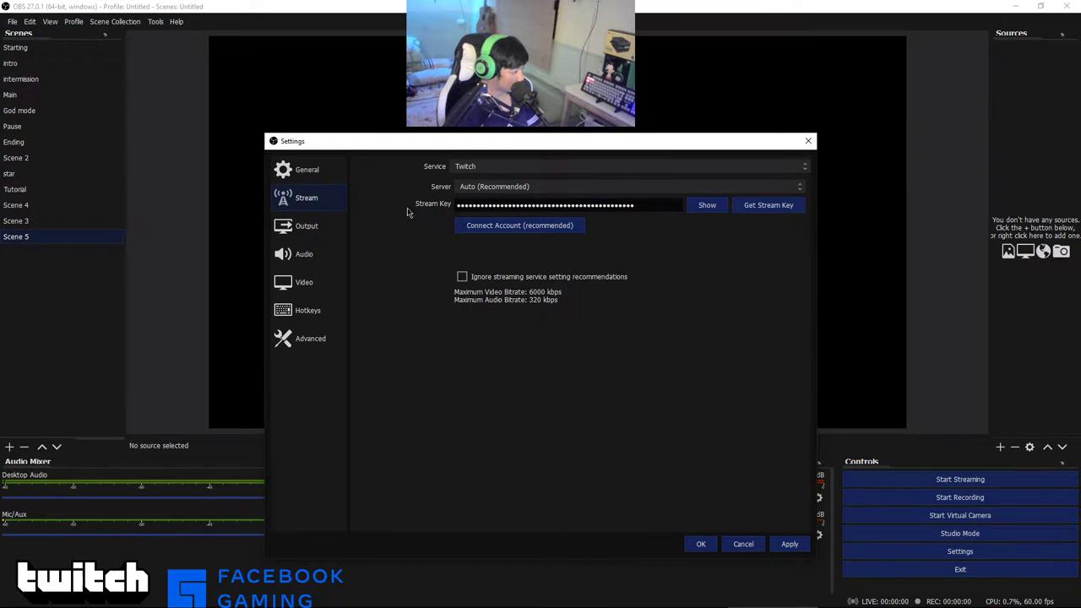
Step: On Output, keep NVIDIA NVENC H.264 at 5000 Kbps and enable Rescale Output at 2140x1440
{"action": "left_click", "coordinate": [317, 239]}
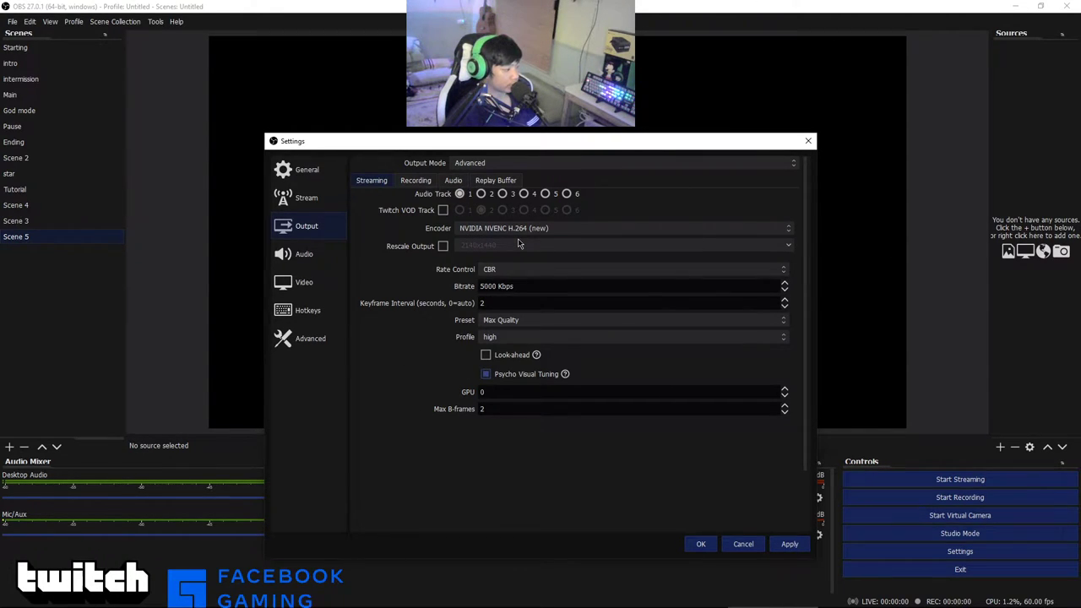
{"action": "left_click", "coordinate": [541, 240]}
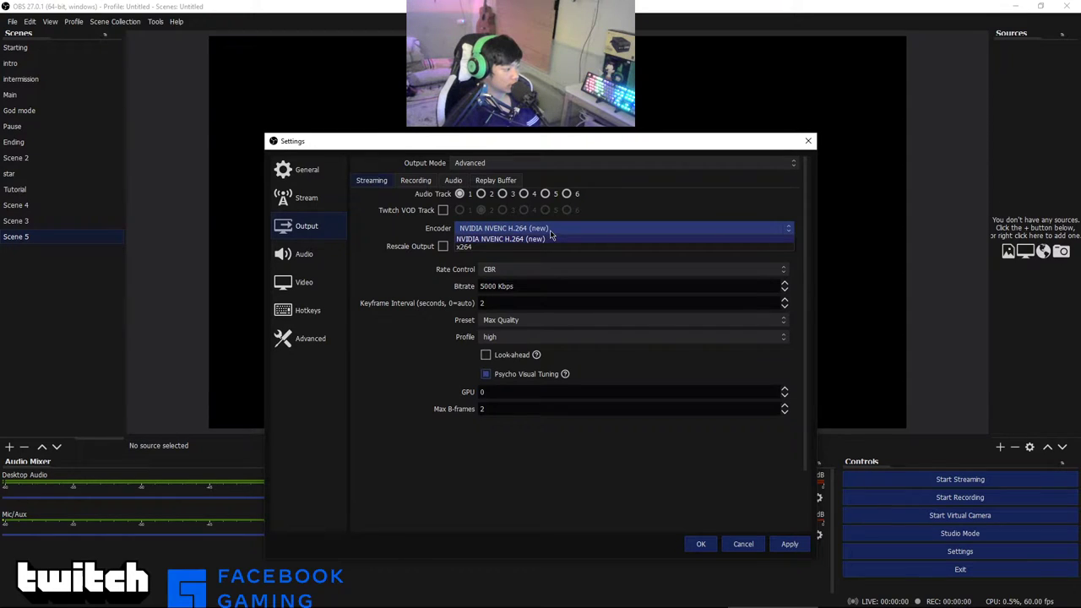
{"action": "left_click", "coordinate": [535, 240]}
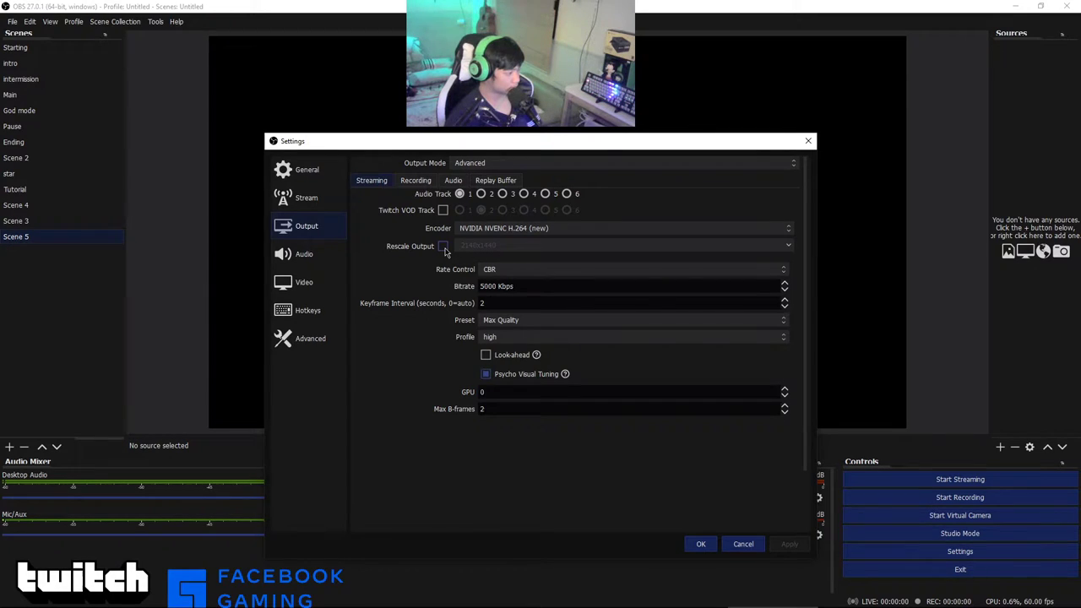
{"action": "left_click", "coordinate": [445, 249]}
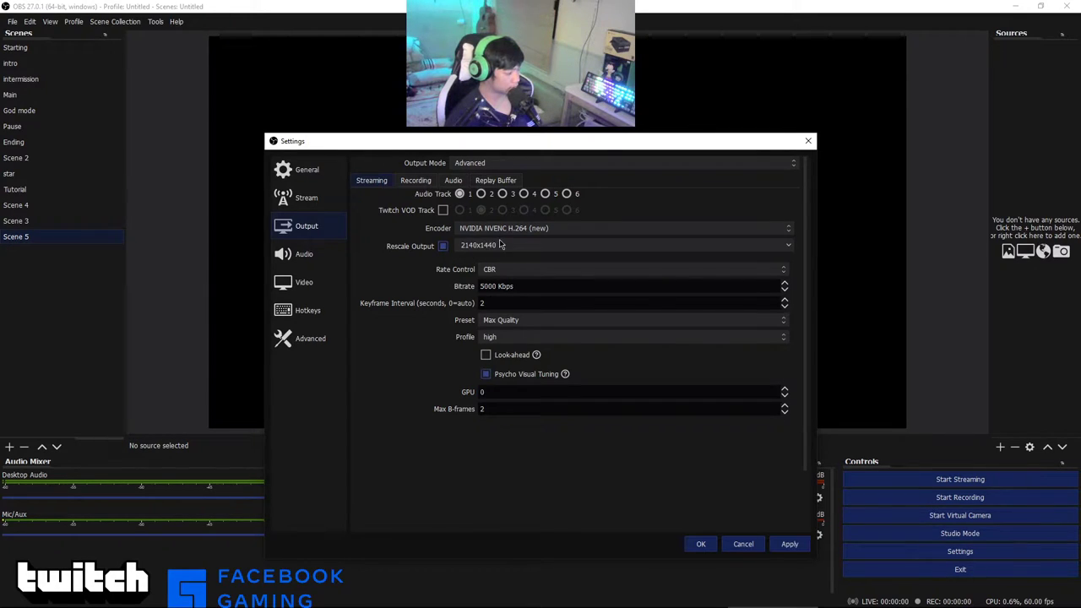
{"action": "left_click", "coordinate": [790, 246]}
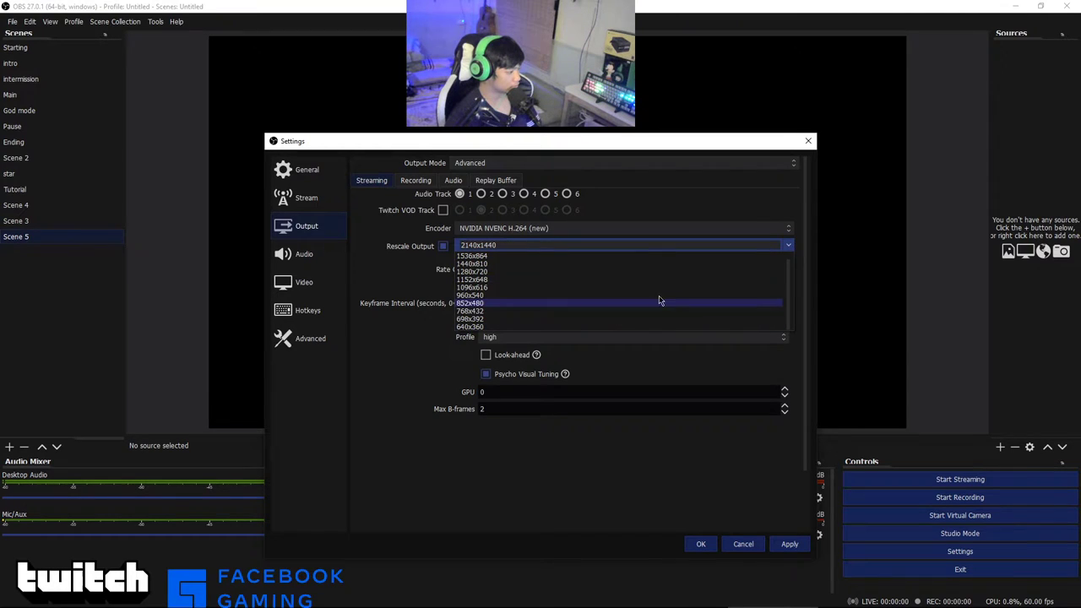
{"action": "scroll", "coordinate": [591, 295], "scroll_direction": "up", "scroll_amount": 1}
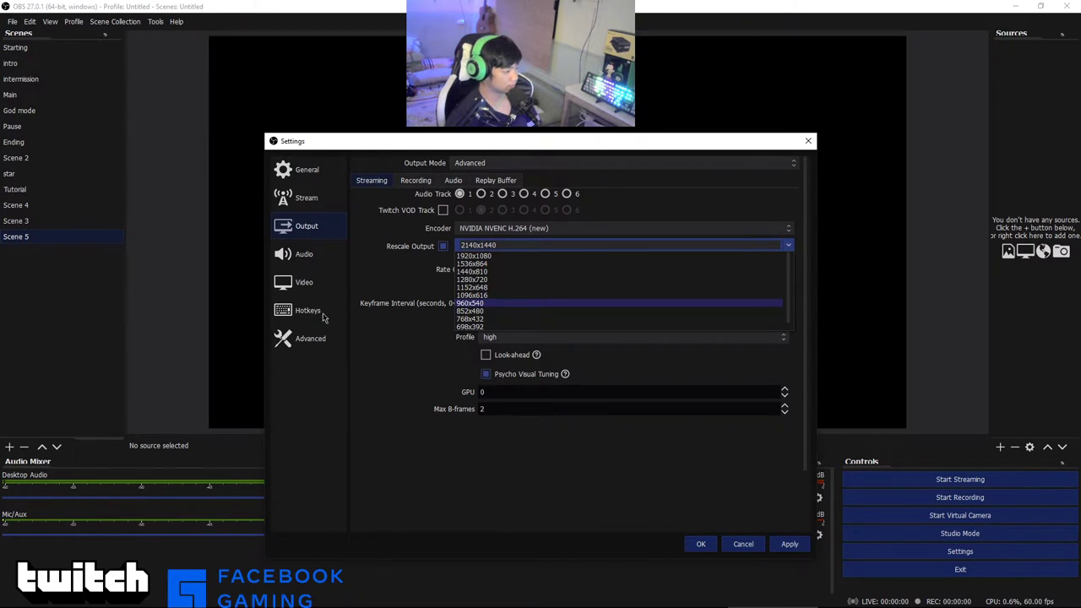
{"action": "key", "text": "Escape"}
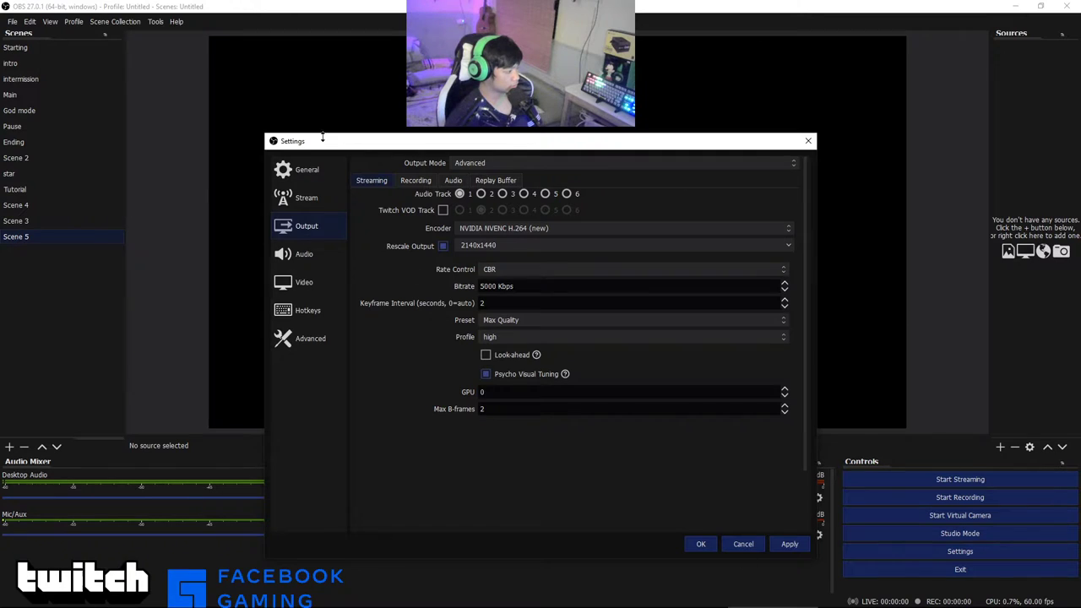
Step: On the 1920x1080 Video page, try the Fractional, Common and Integer FPS types
{"action": "left_click", "coordinate": [304, 282]}
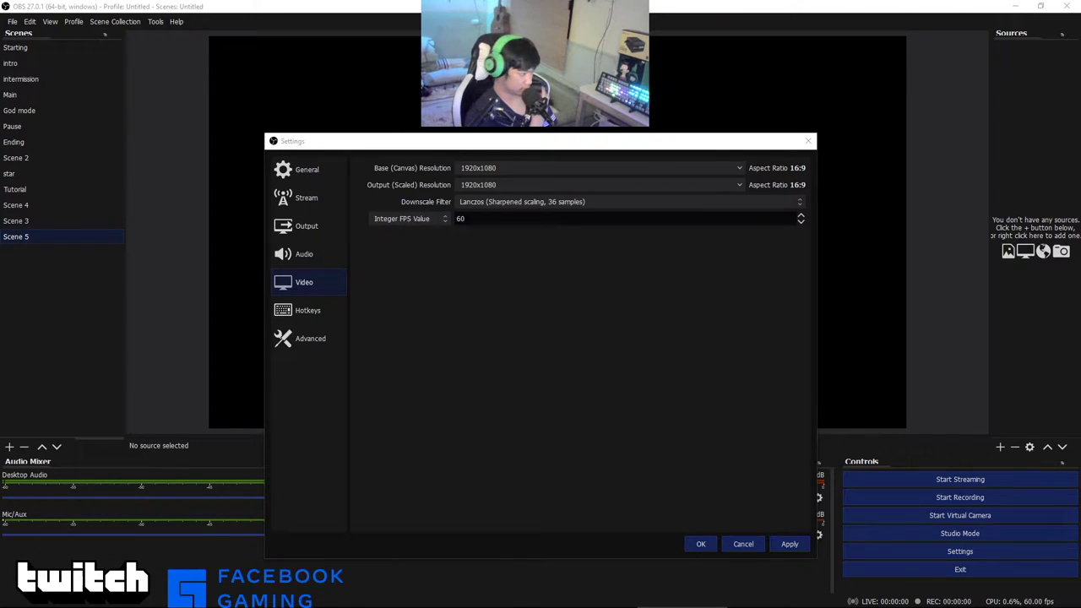
{"action": "left_click", "coordinate": [445, 222]}
{"action": "left_click", "coordinate": [435, 223]}
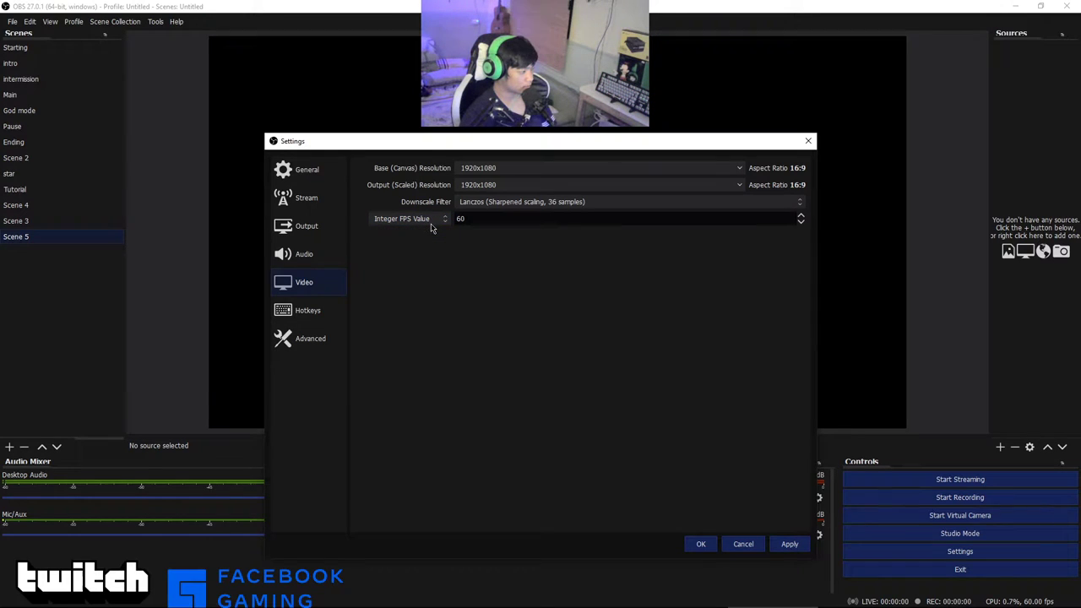
{"action": "left_click", "coordinate": [432, 221]}
{"action": "left_click", "coordinate": [407, 246]}
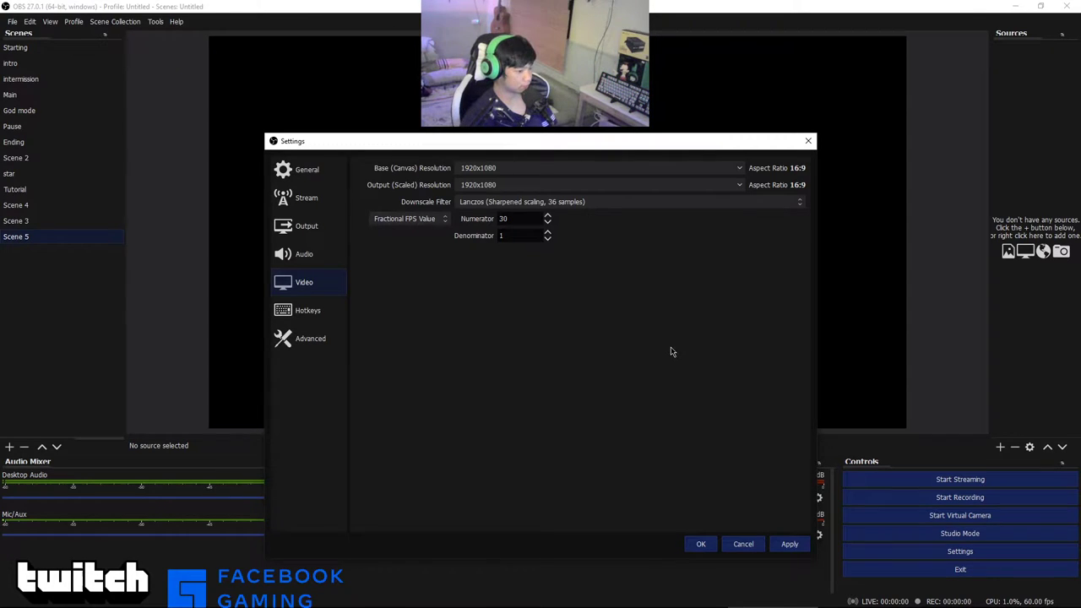
{"action": "left_click", "coordinate": [424, 222]}
{"action": "left_click", "coordinate": [419, 226]}
{"action": "left_click", "coordinate": [541, 222]}
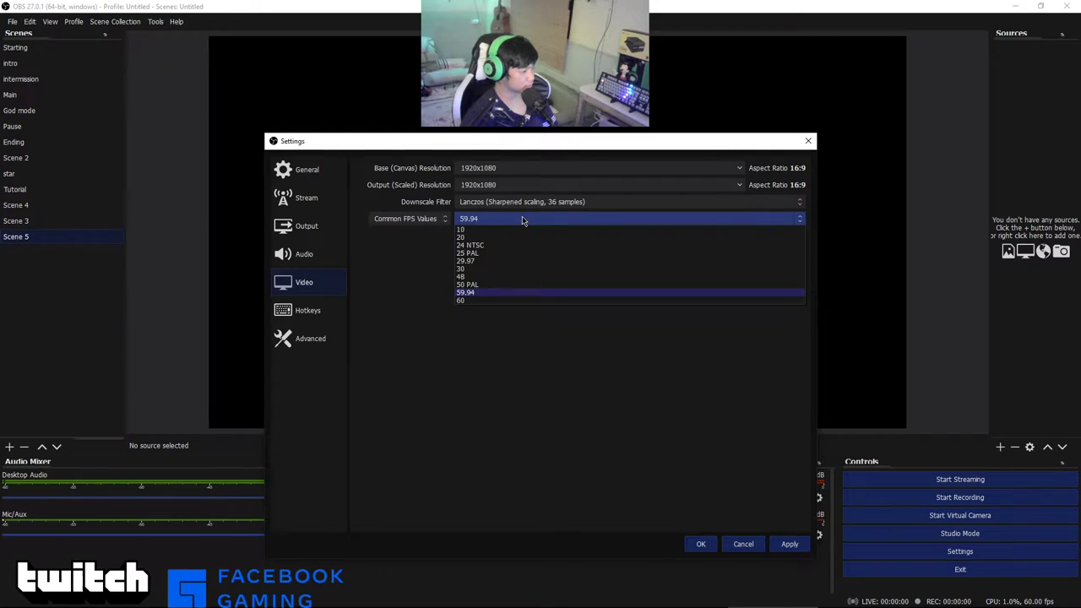
{"action": "left_click", "coordinate": [423, 309]}
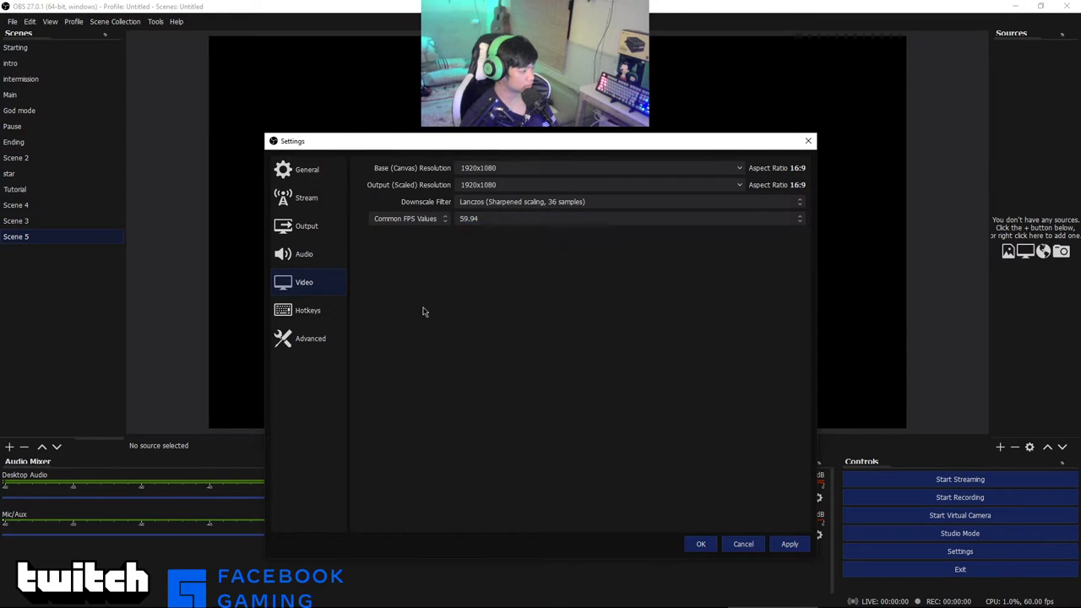
{"action": "left_click", "coordinate": [407, 219]}
{"action": "left_click", "coordinate": [390, 232]}
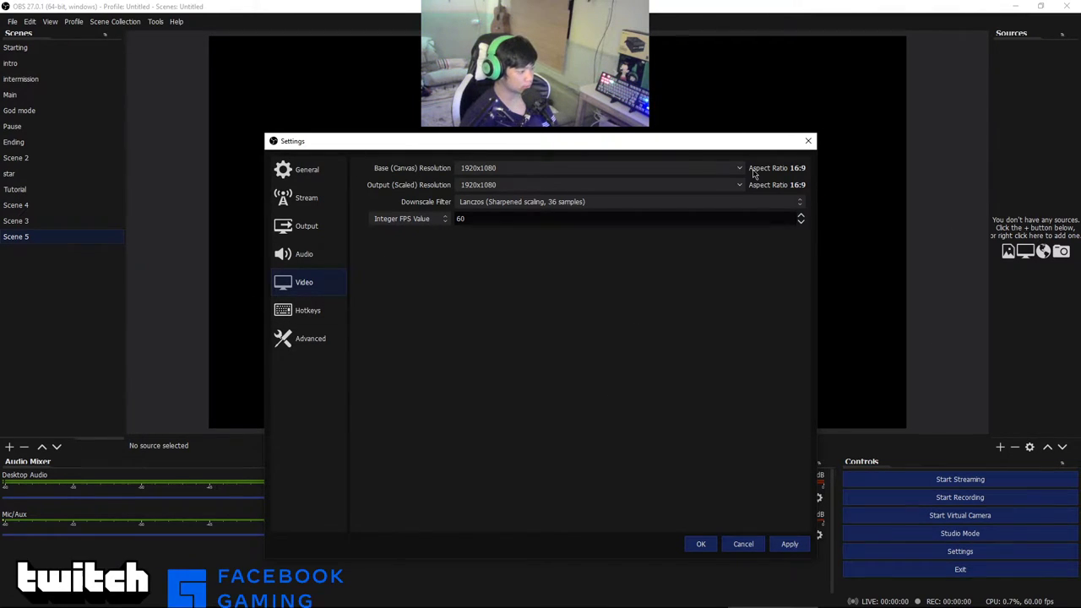
Step: Set the frame rate to the Common FPS Value 60
{"action": "left_click", "coordinate": [800, 223]}
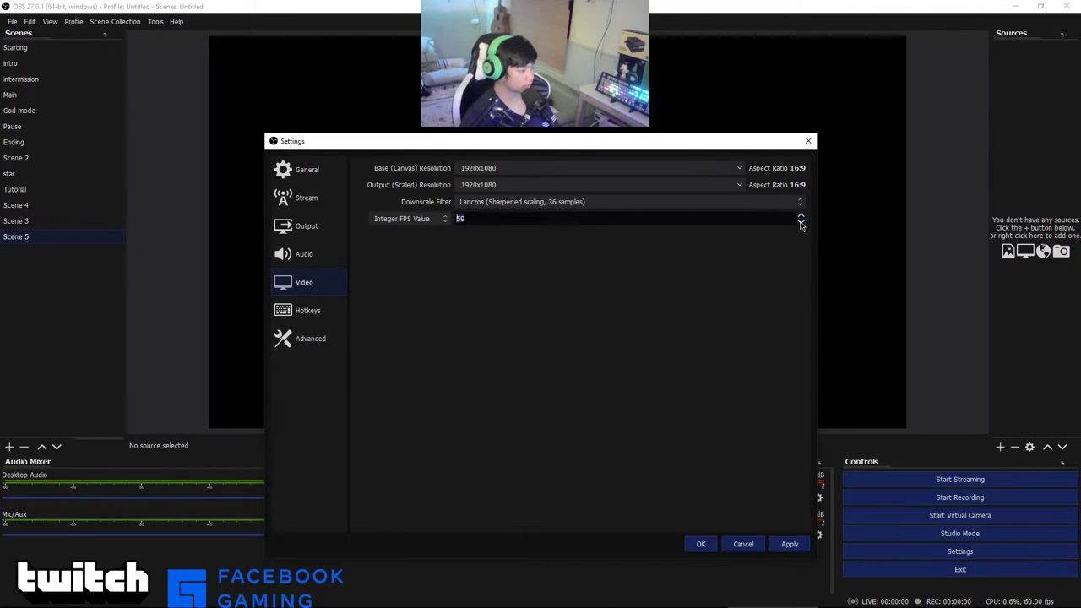
{"action": "left_click", "coordinate": [414, 218]}
{"action": "left_click", "coordinate": [393, 217]}
{"action": "left_click", "coordinate": [515, 221]}
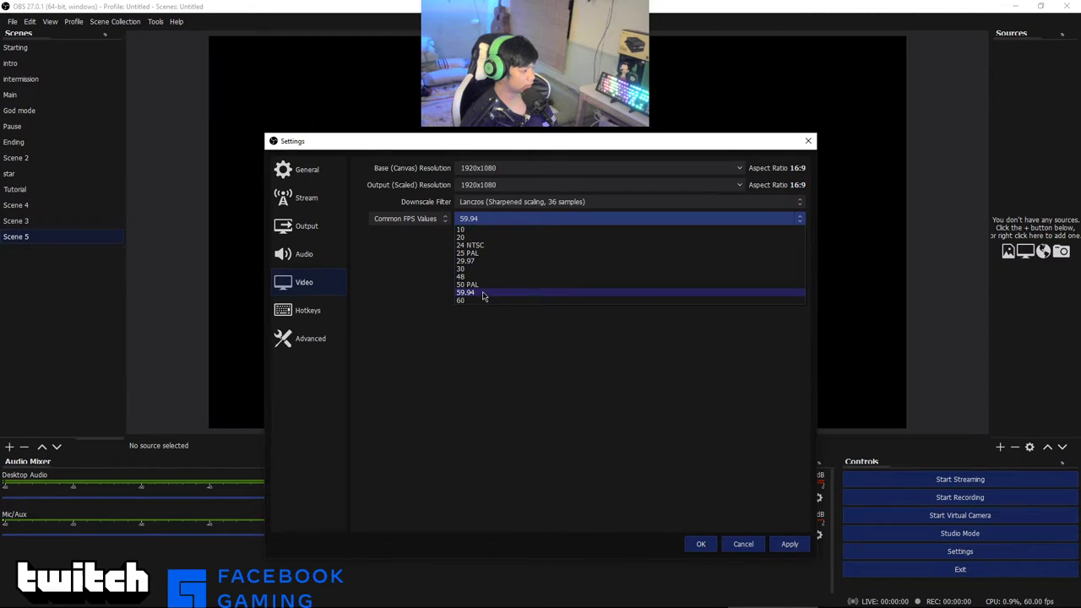
{"action": "left_click", "coordinate": [501, 297]}
{"action": "left_click", "coordinate": [490, 222]}
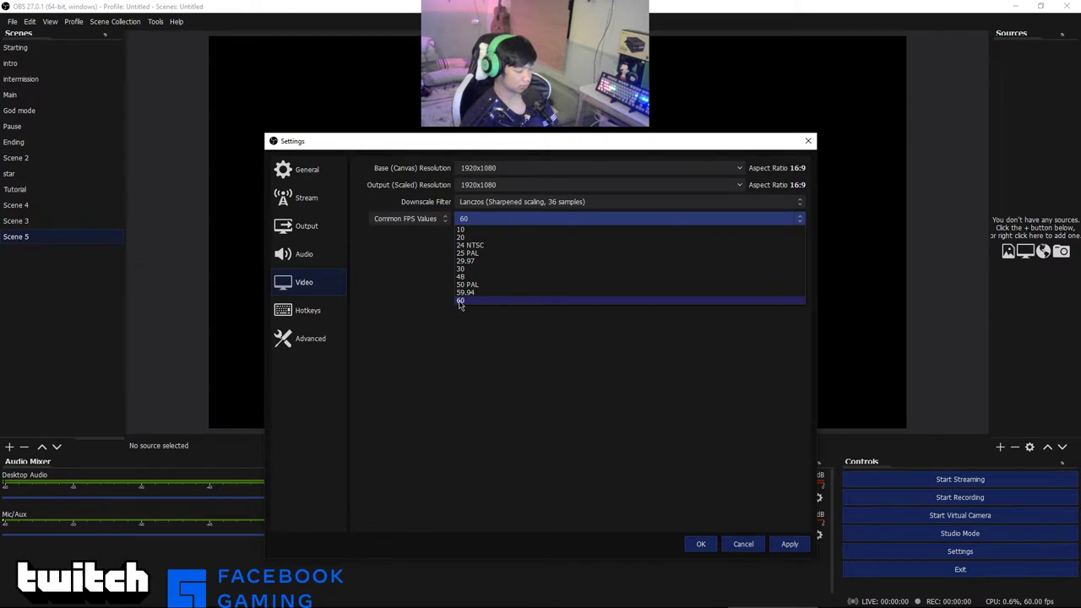
{"action": "left_click", "coordinate": [465, 302]}
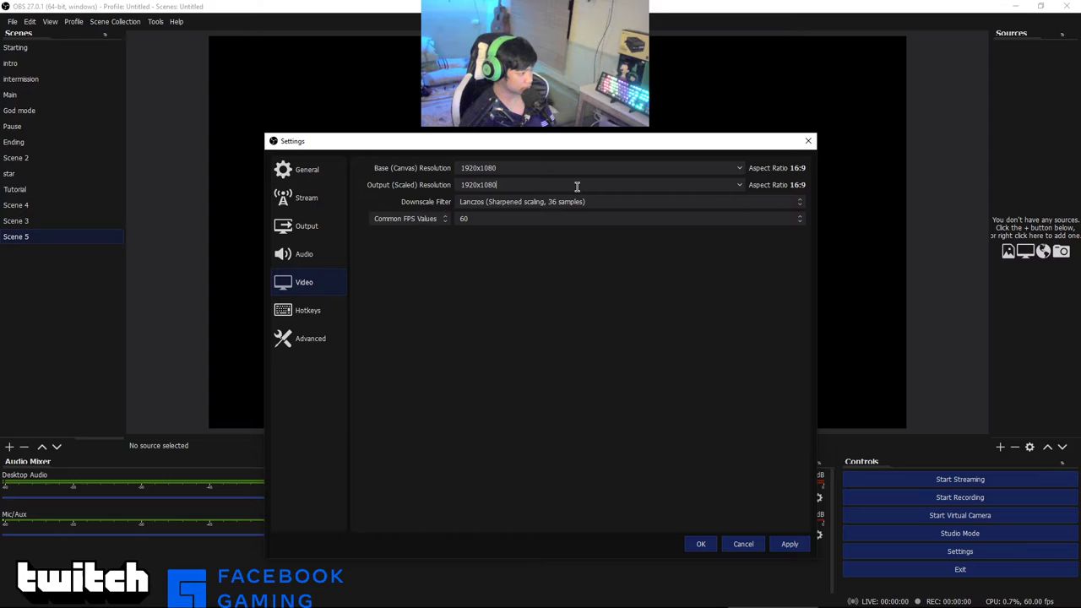
{"action": "left_click", "coordinate": [740, 185]}
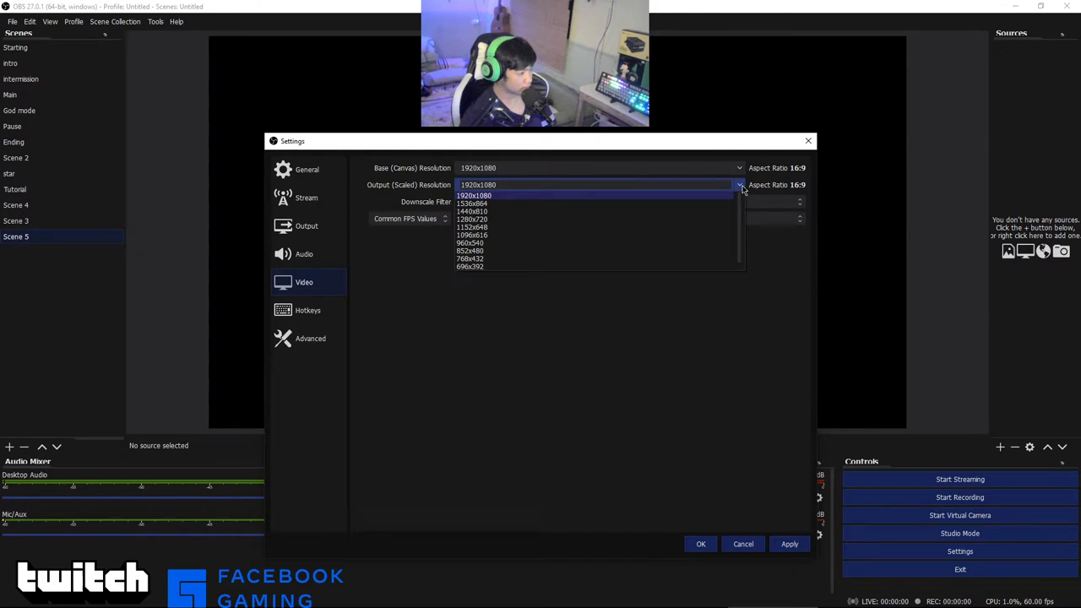
{"action": "left_click", "coordinate": [742, 187]}
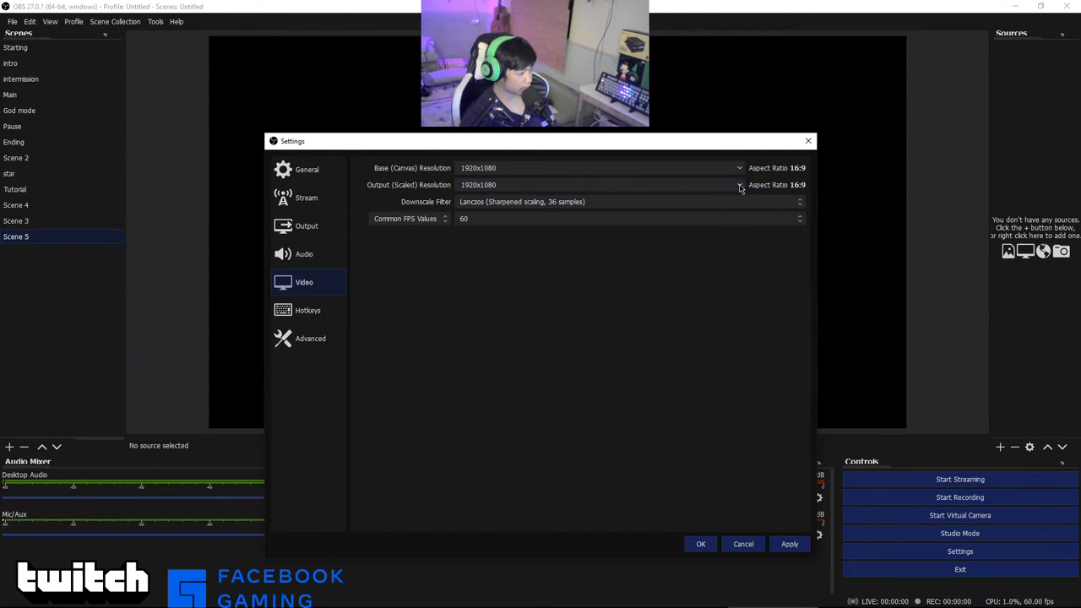
{"action": "left_click", "coordinate": [740, 188]}
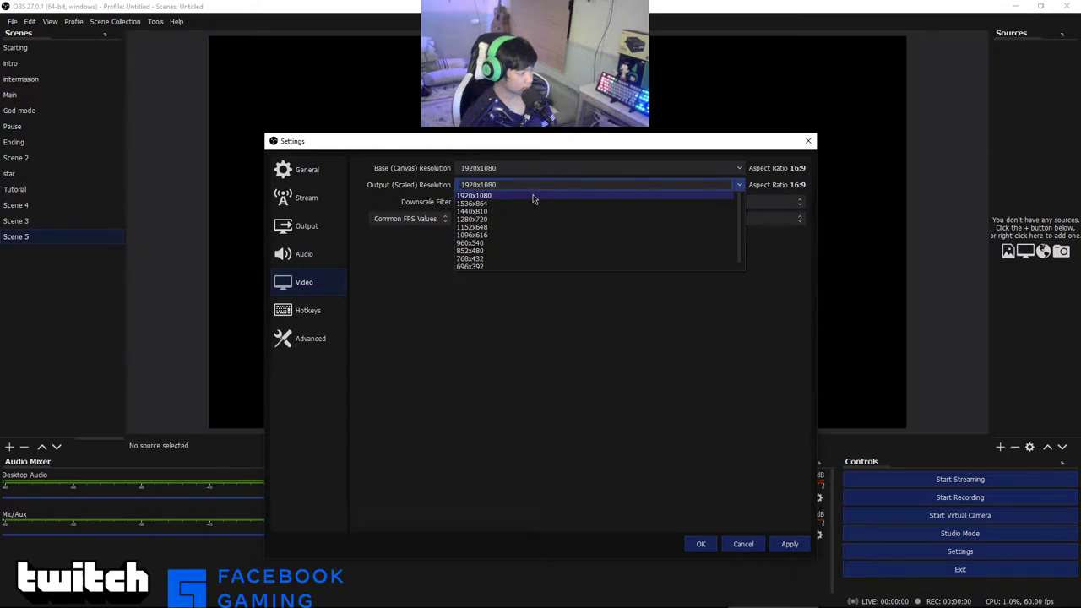
{"action": "scroll", "coordinate": [536, 252], "scroll_direction": "down", "scroll_amount": 1}
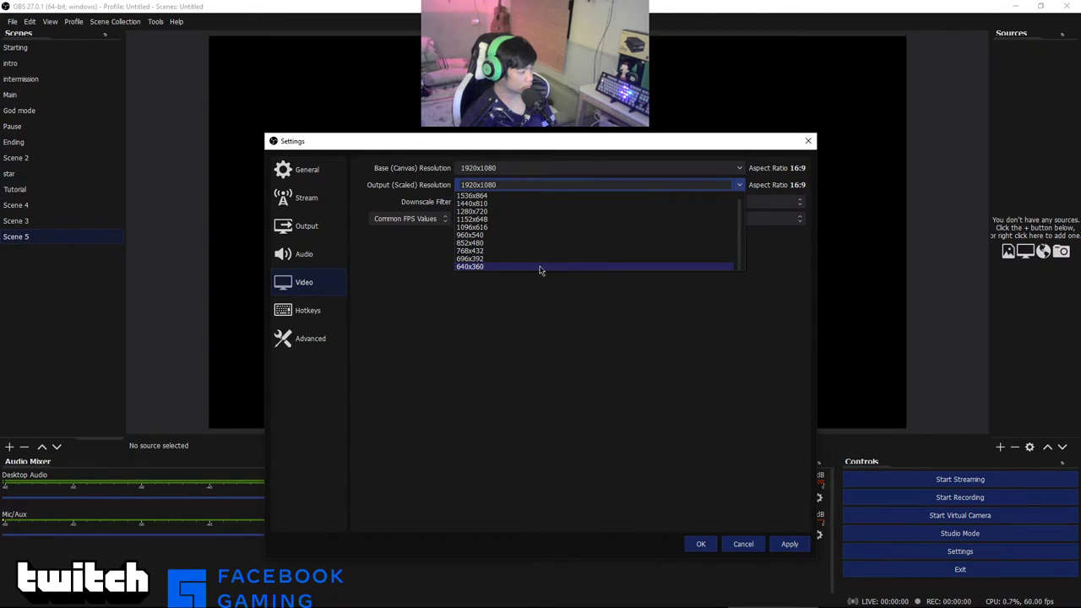
{"action": "scroll", "coordinate": [515, 266], "scroll_direction": "up", "scroll_amount": 1}
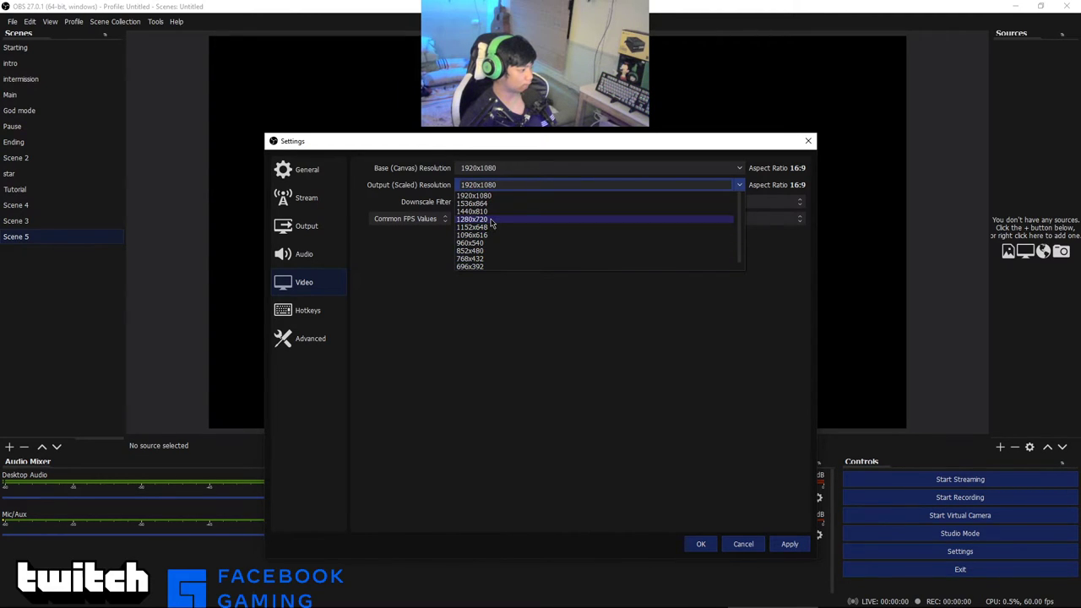
{"action": "scroll", "coordinate": [490, 268], "scroll_direction": "down", "scroll_amount": 1}
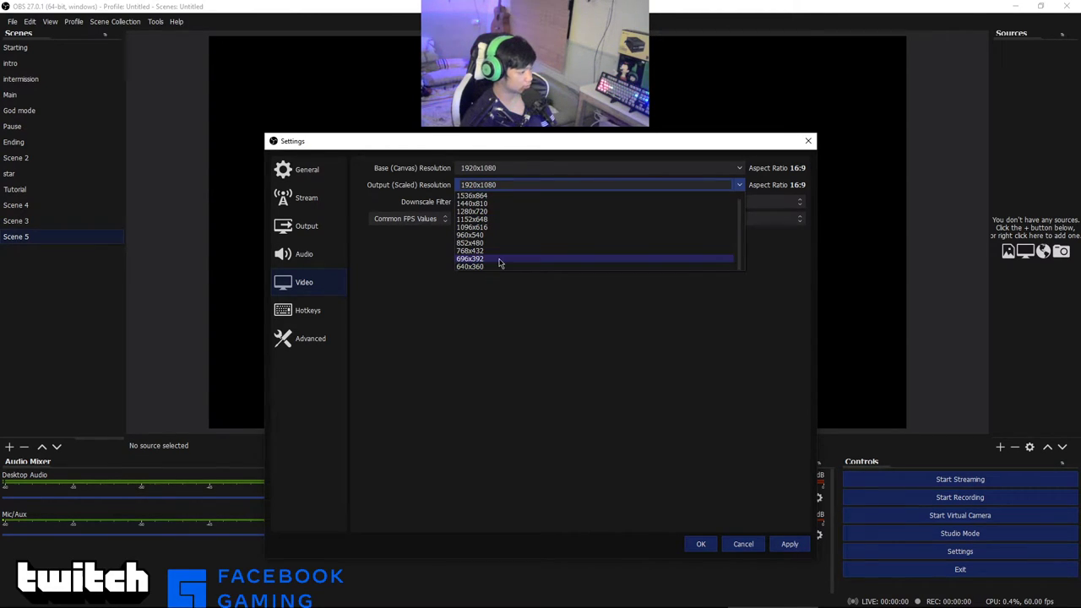
{"action": "scroll", "coordinate": [524, 260], "scroll_direction": "up", "scroll_amount": 1}
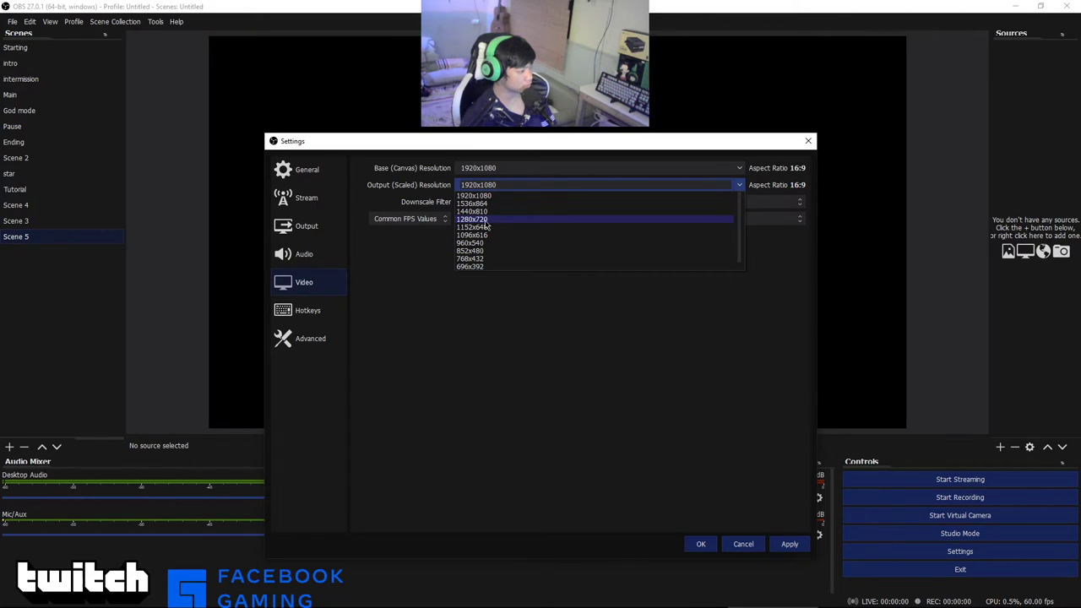
{"action": "left_click", "coordinate": [795, 552]}
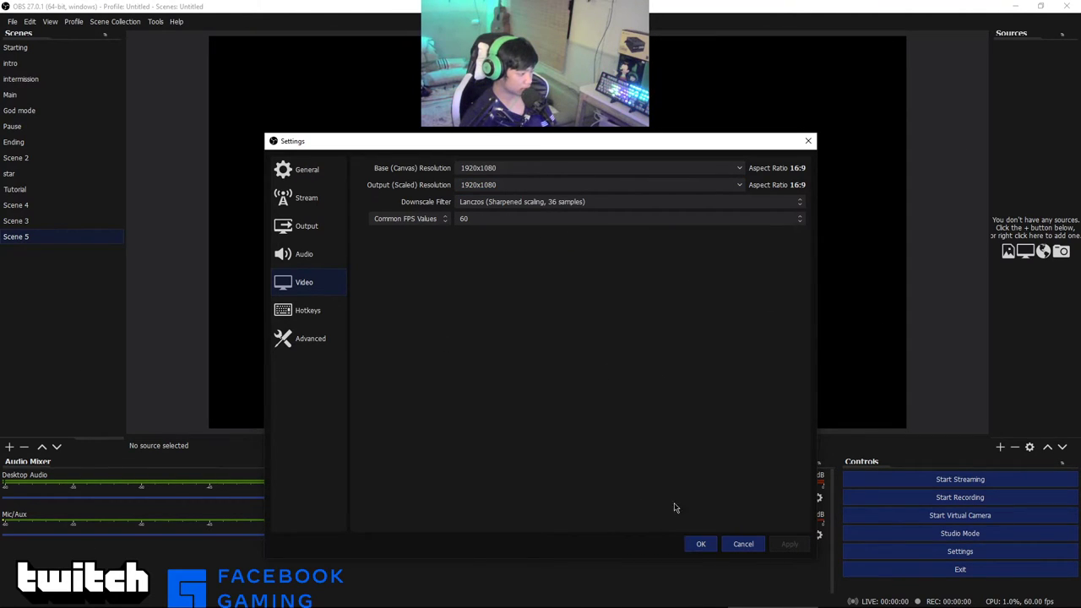
Step: Scroll through the Hotkeys bindings, then close the Settings window
{"action": "left_click", "coordinate": [331, 319]}
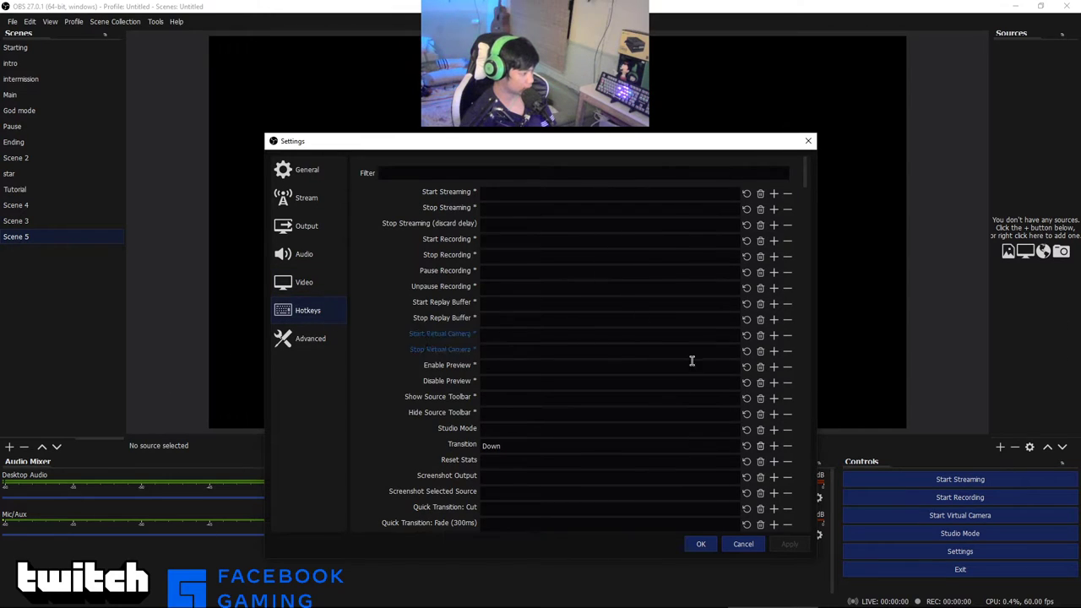
{"action": "scroll", "coordinate": [692, 360], "scroll_direction": "down", "scroll_amount": 2}
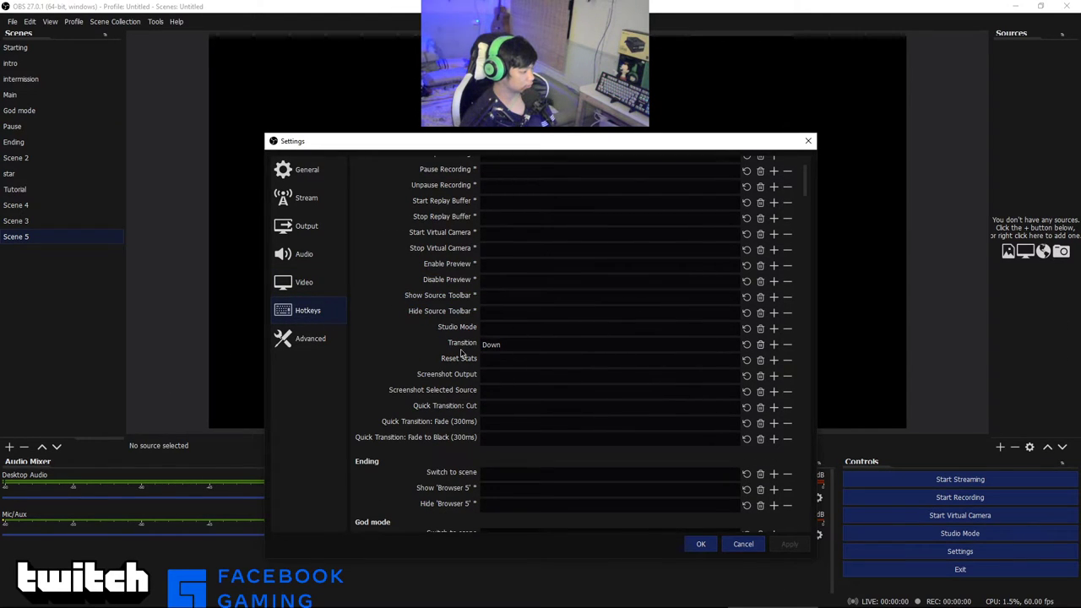
{"action": "scroll", "coordinate": [786, 386], "scroll_direction": "up", "scroll_amount": 2}
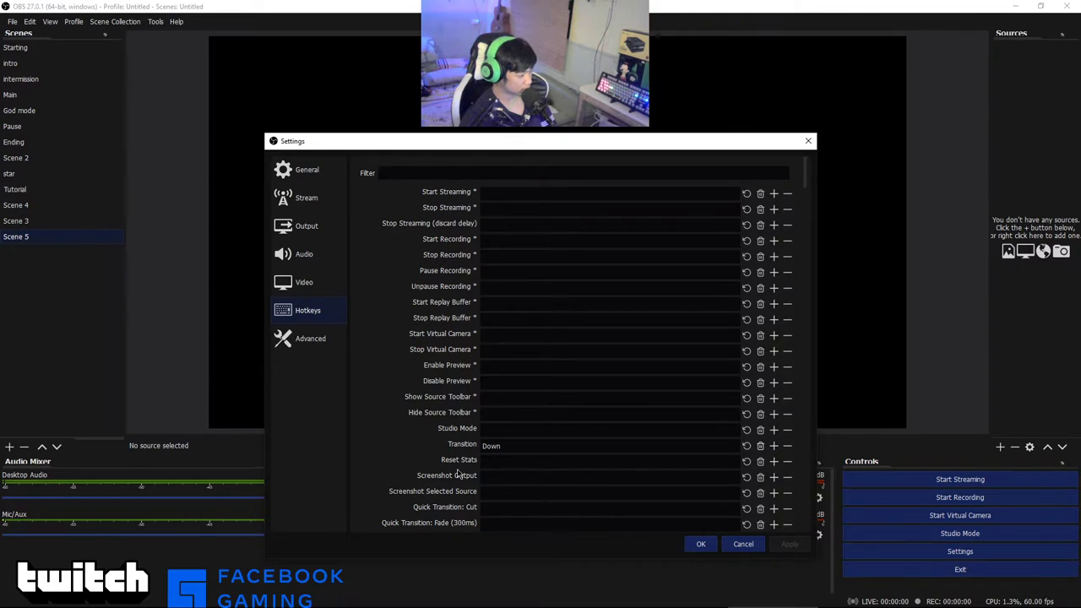
{"action": "scroll", "coordinate": [531, 436], "scroll_direction": "down", "scroll_amount": 2}
{"action": "scroll", "coordinate": [575, 440], "scroll_direction": "down", "scroll_amount": 2}
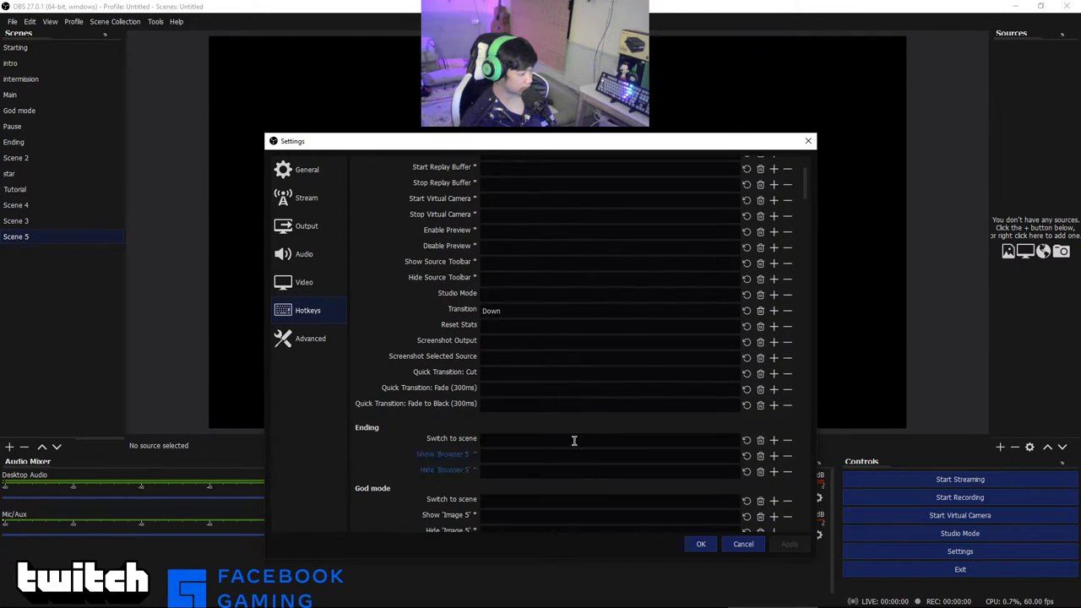
{"action": "left_click", "coordinate": [811, 142]}
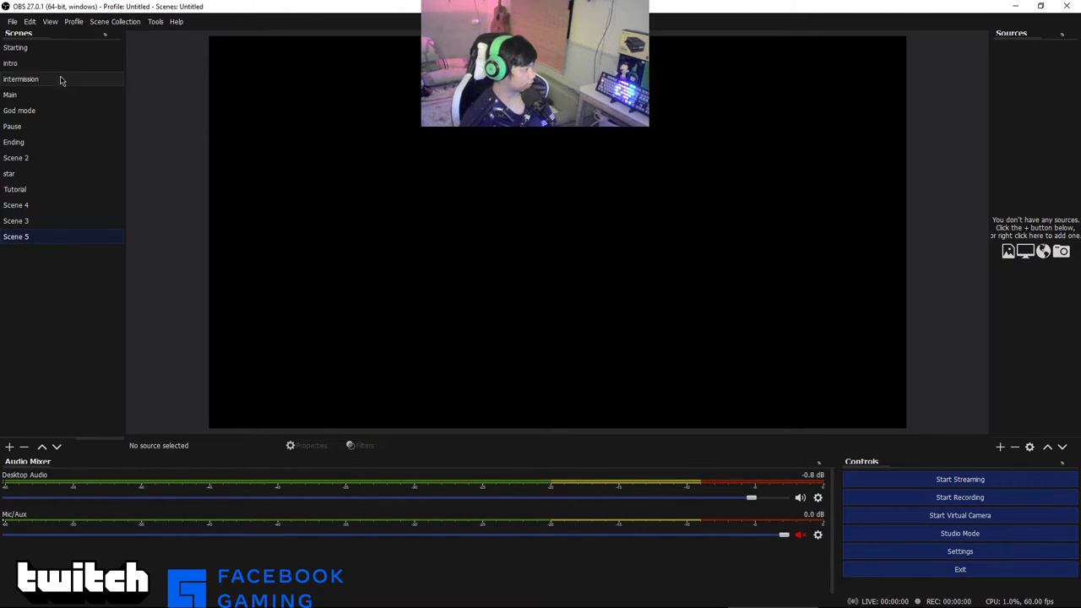
Step: Step through the Starting, intro, intermission, God mode and Ending scenes, ending on Main
{"action": "left_click", "coordinate": [50, 51]}
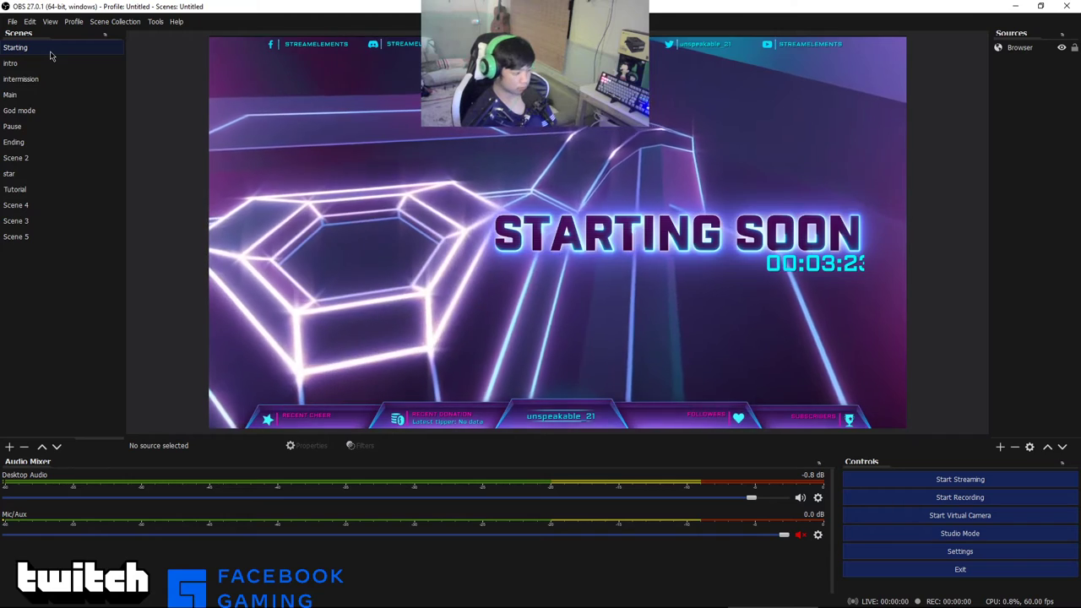
{"action": "key", "text": "Down"}
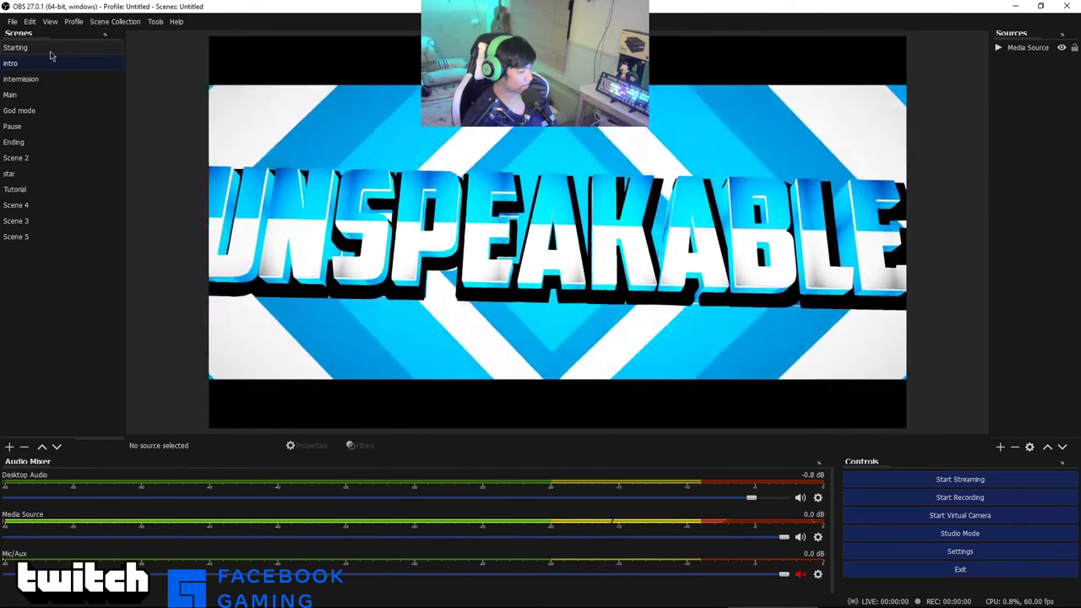
{"action": "key", "text": "Down"}
{"action": "key", "text": "Down"}
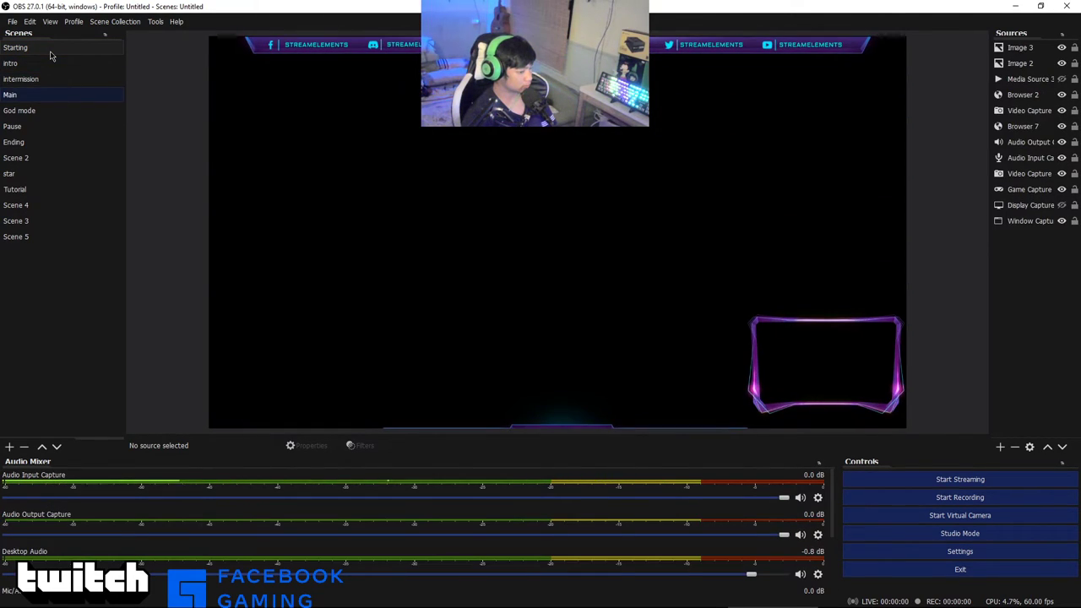
{"action": "key", "text": "Down"}
{"action": "key", "text": "Down"}
{"action": "key", "text": "Down"}
{"action": "key", "text": "Down"}
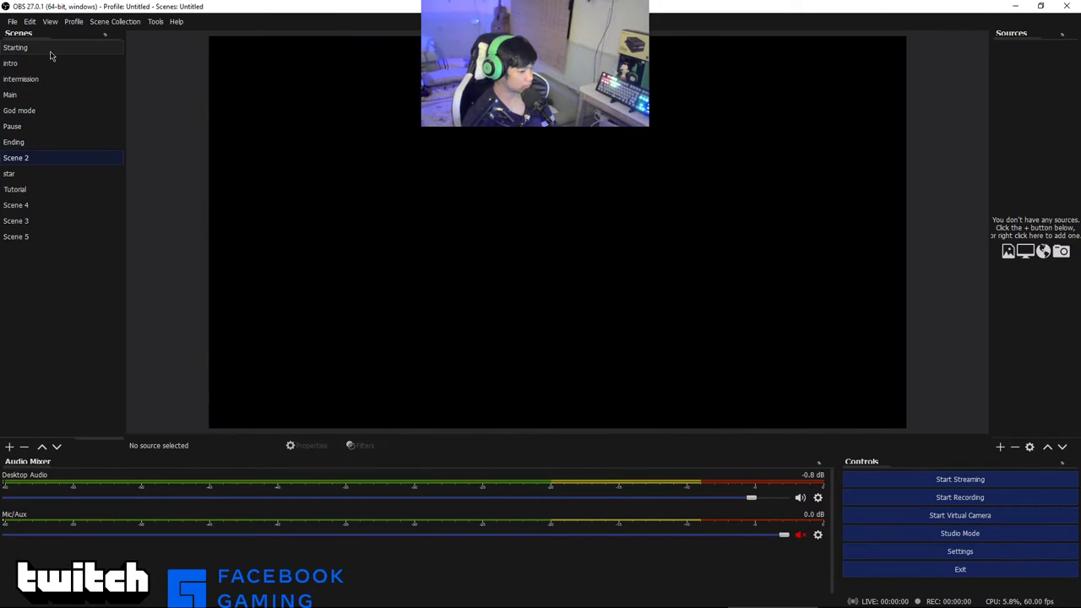
{"action": "key", "text": "Up"}
{"action": "key", "text": "Up"}
{"action": "key", "text": "Up"}
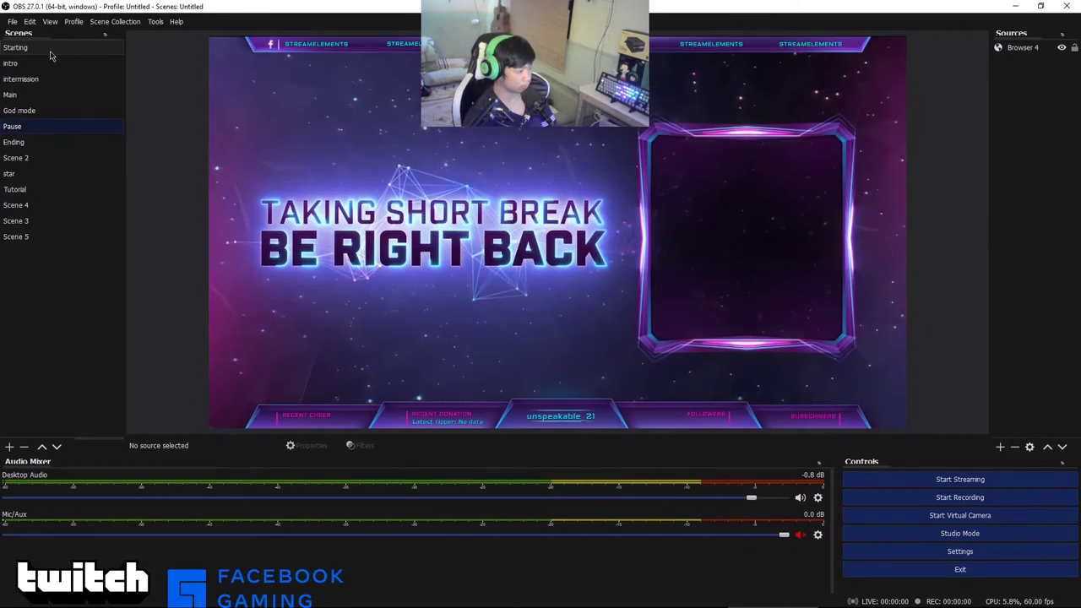
{"action": "key", "text": "Up"}
{"action": "key", "text": "Up"}
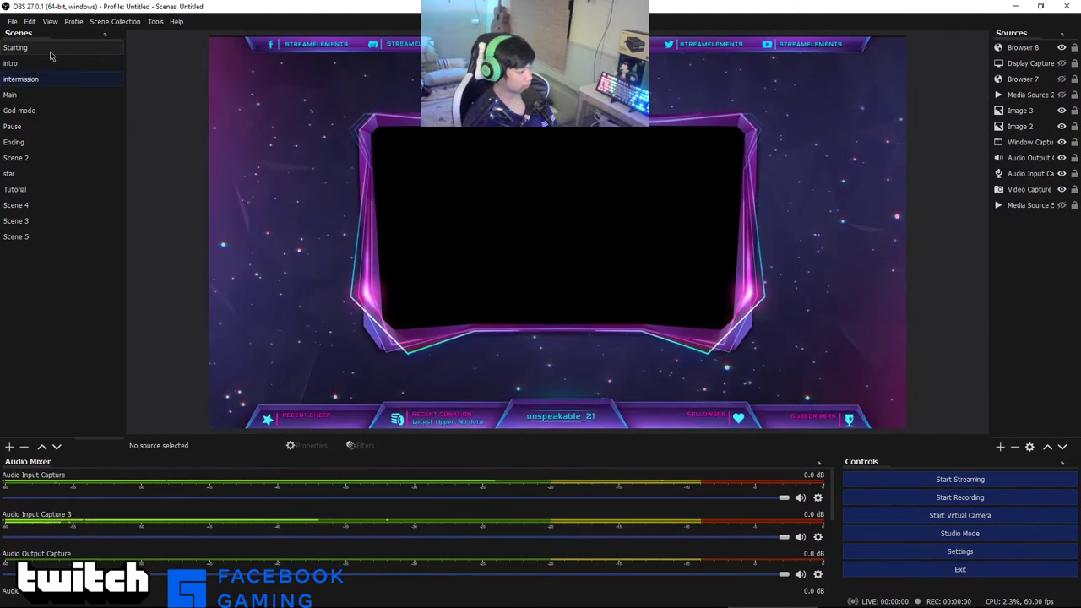
{"action": "key", "text": "Down"}
{"action": "key", "text": "Up"}
{"action": "key", "text": "Up"}
{"action": "key", "text": "Down"}
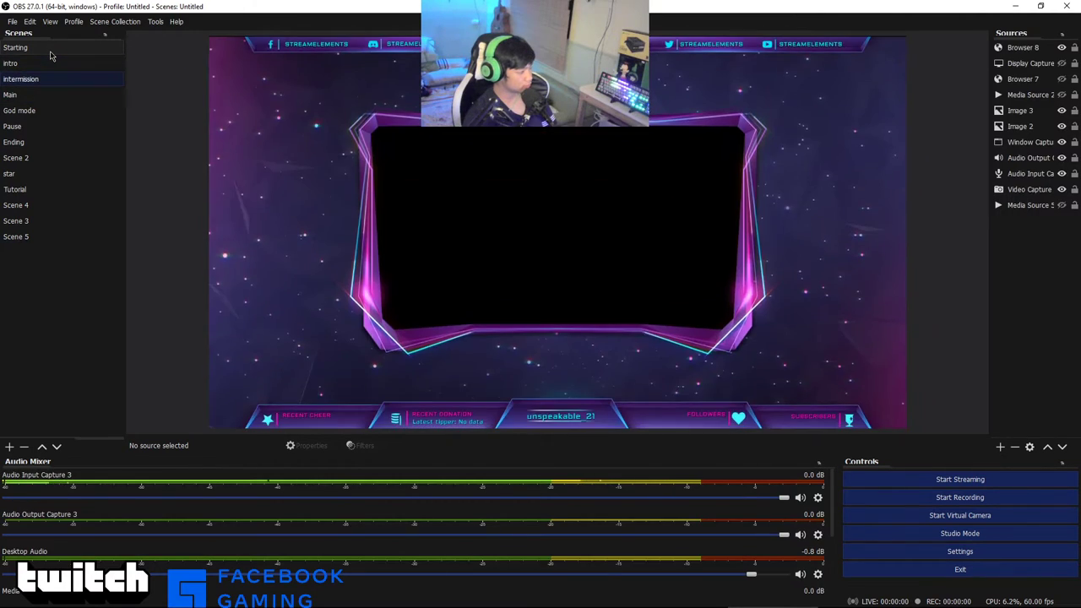
{"action": "key", "text": "Down"}
{"action": "key", "text": "Down"}
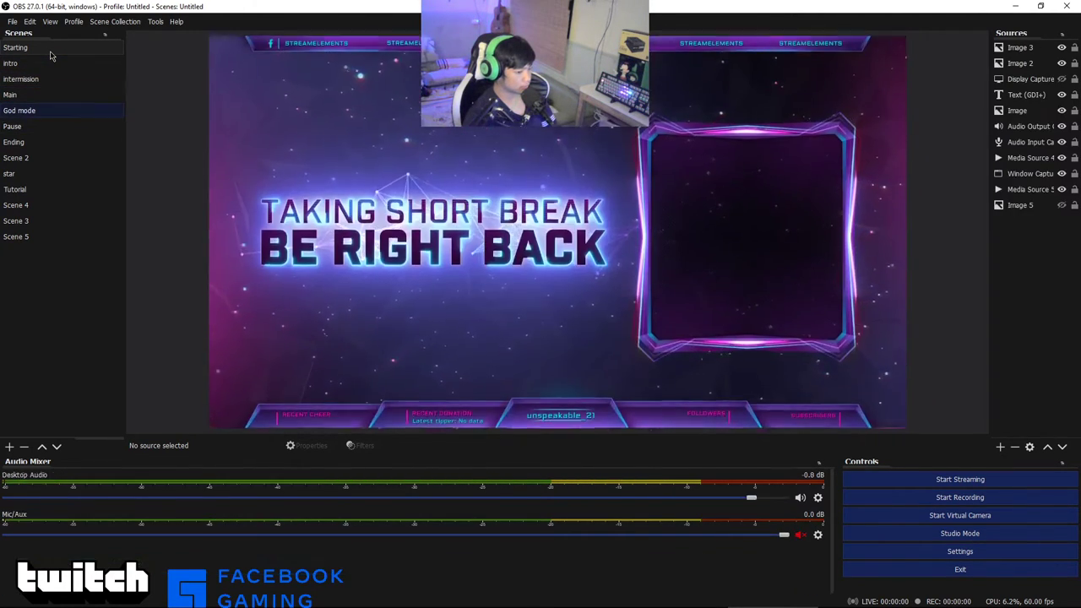
{"action": "key", "text": "Up"}
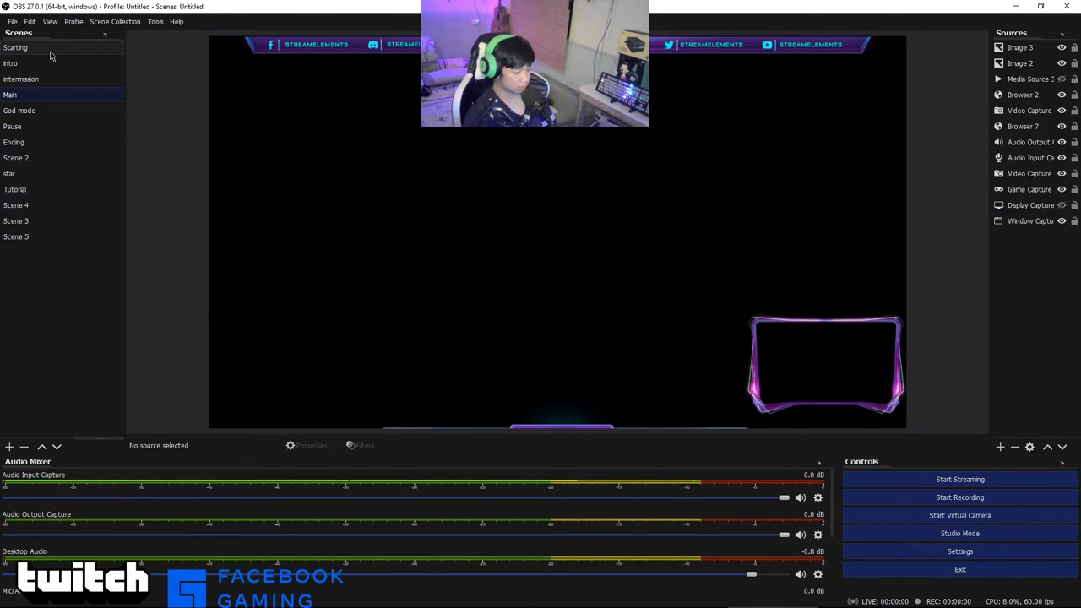
Step: Reopen Settings, browse the Hotkeys list, and bring up the Output page showing NVENC H.264 at 5000 Kbps CBR
{"action": "left_click", "coordinate": [971, 552]}
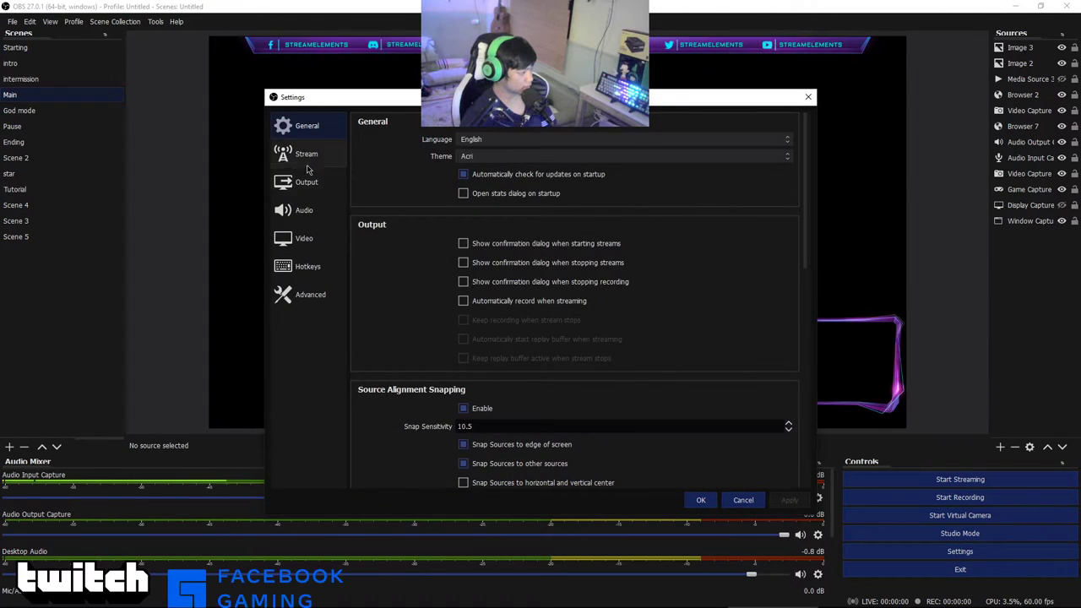
{"action": "left_click", "coordinate": [320, 270]}
{"action": "scroll", "coordinate": [642, 318], "scroll_direction": "down", "scroll_amount": 5}
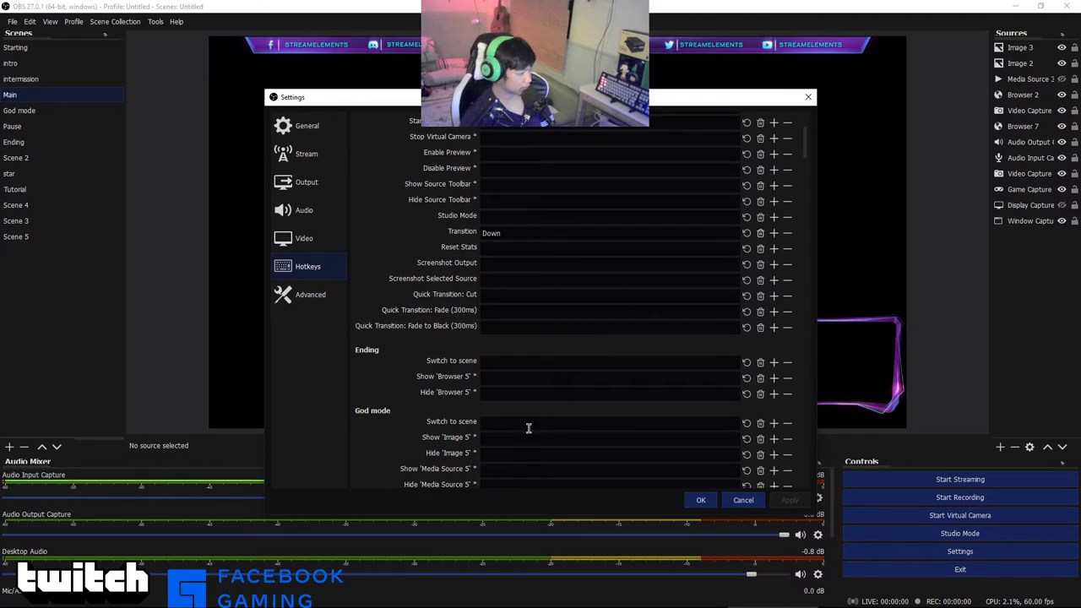
{"action": "scroll", "coordinate": [380, 363], "scroll_direction": "down", "scroll_amount": 2}
{"action": "scroll", "coordinate": [380, 363], "scroll_direction": "down", "scroll_amount": 4}
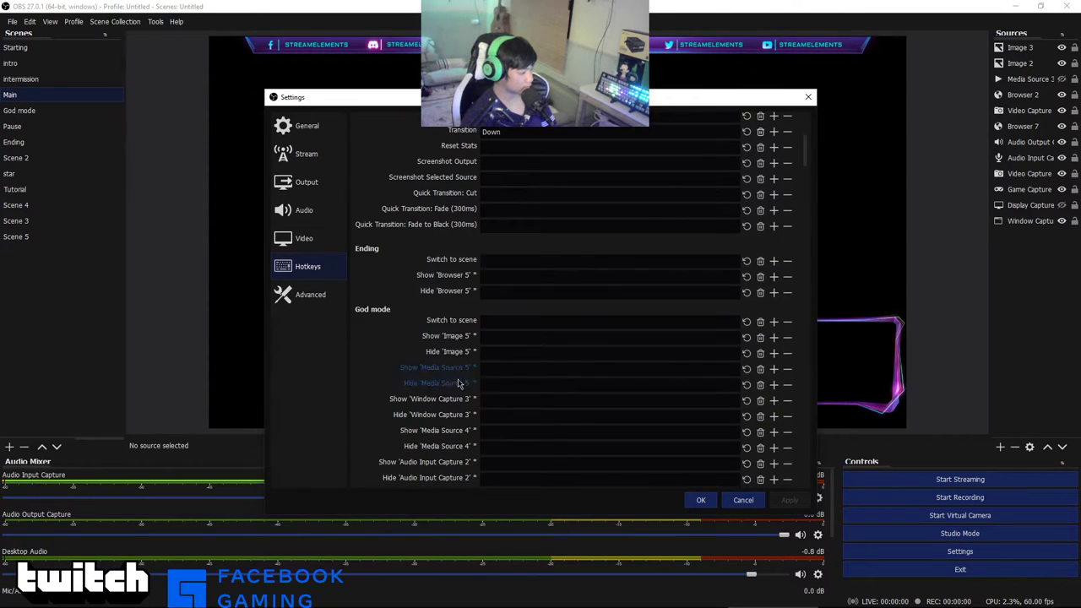
{"action": "scroll", "coordinate": [680, 363], "scroll_direction": "down", "scroll_amount": 5}
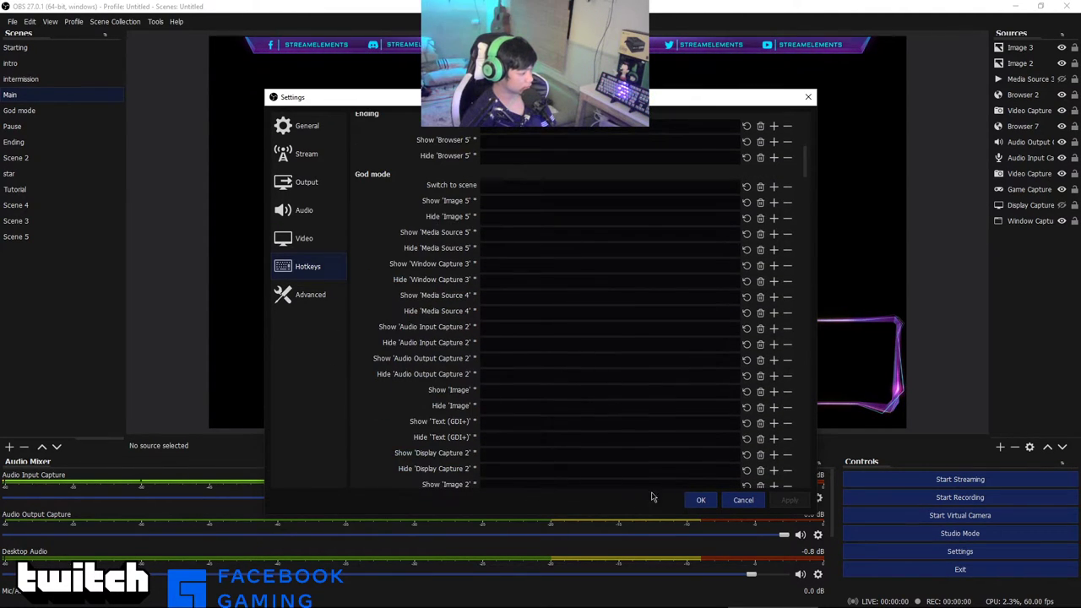
{"action": "scroll", "coordinate": [610, 300], "scroll_direction": "down", "scroll_amount": 8}
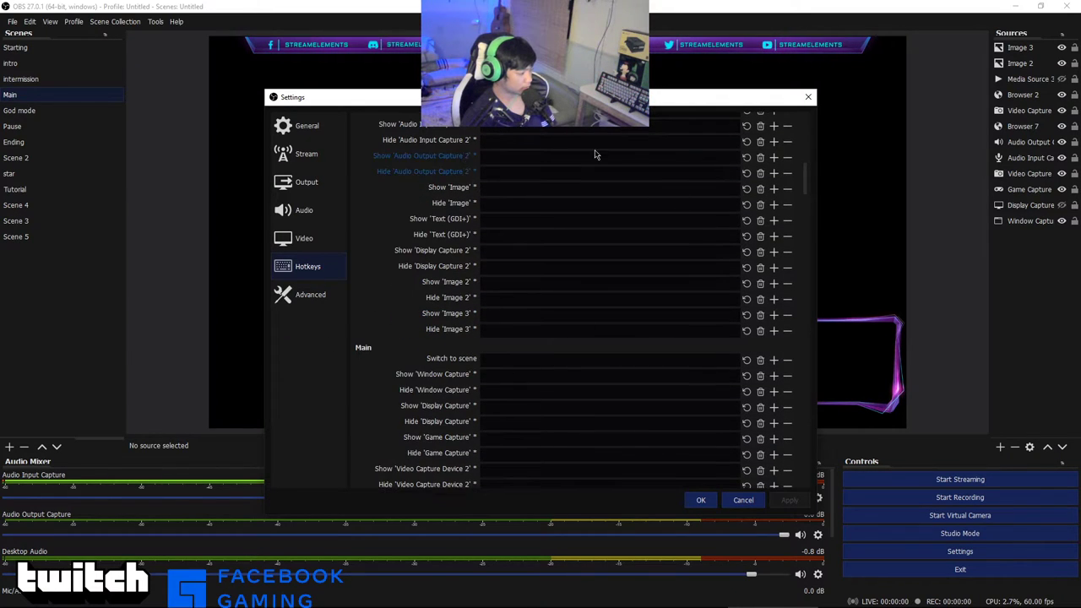
{"action": "scroll", "coordinate": [503, 296], "scroll_direction": "down", "scroll_amount": 8}
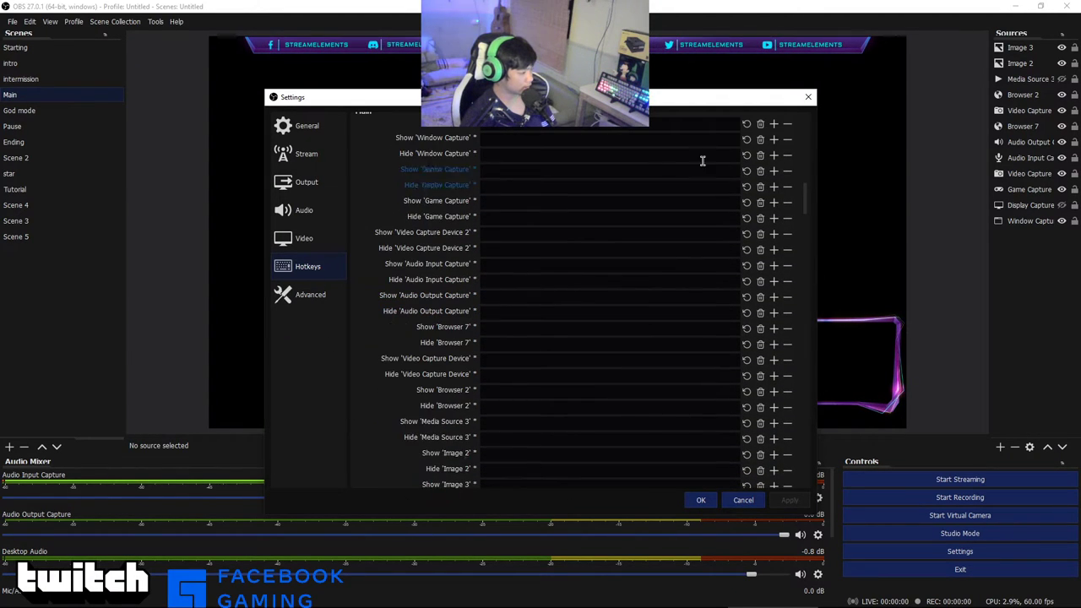
{"action": "scroll", "coordinate": [809, 420], "scroll_direction": "down", "scroll_amount": 3}
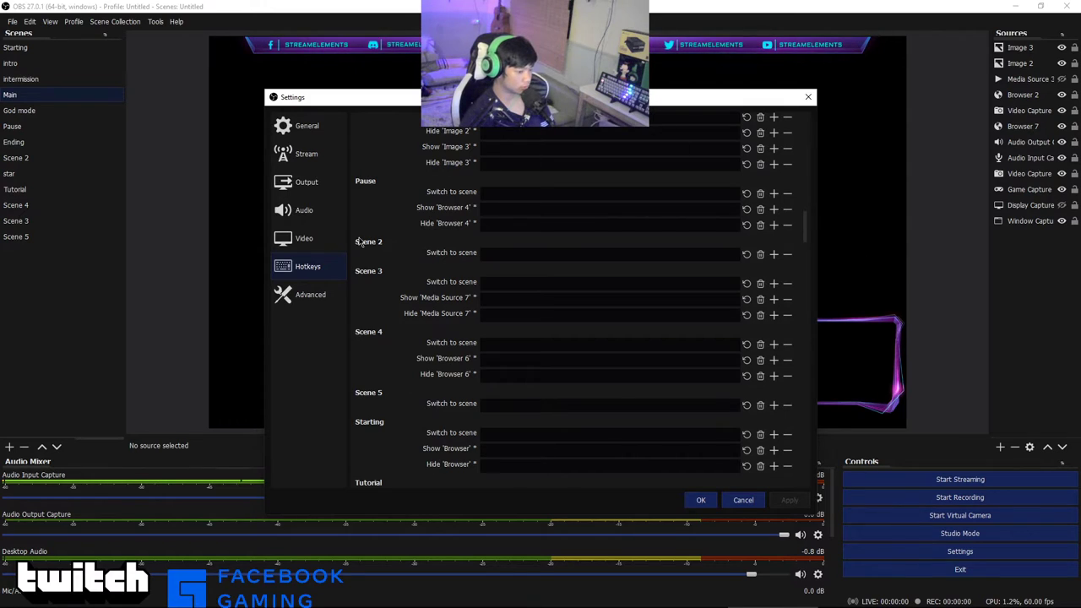
{"action": "left_click", "coordinate": [319, 184]}
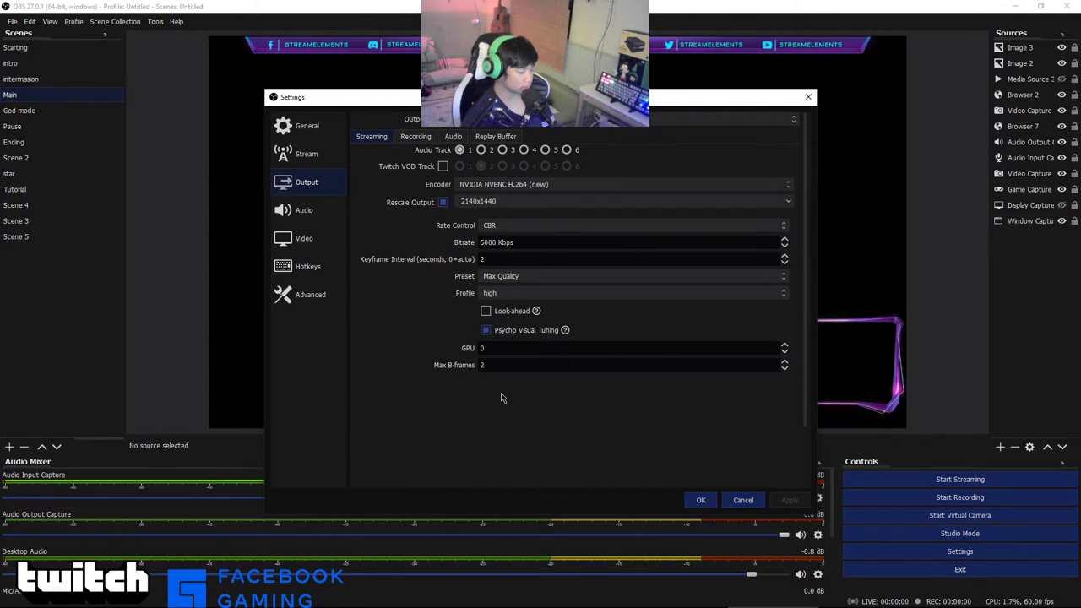
Step: Run Speedtest to get 1 ms ping, 205.77 Mbps download and 214.31 Mbps upload, then close it
{"action": "left_click", "coordinate": [13, 597]}
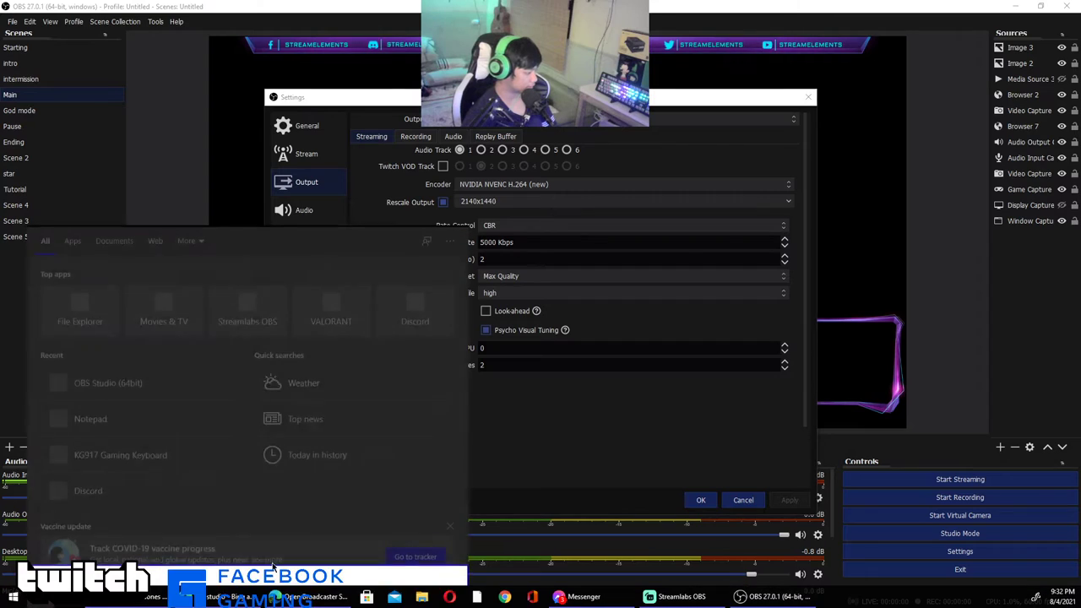
{"action": "type", "text": "speed"}
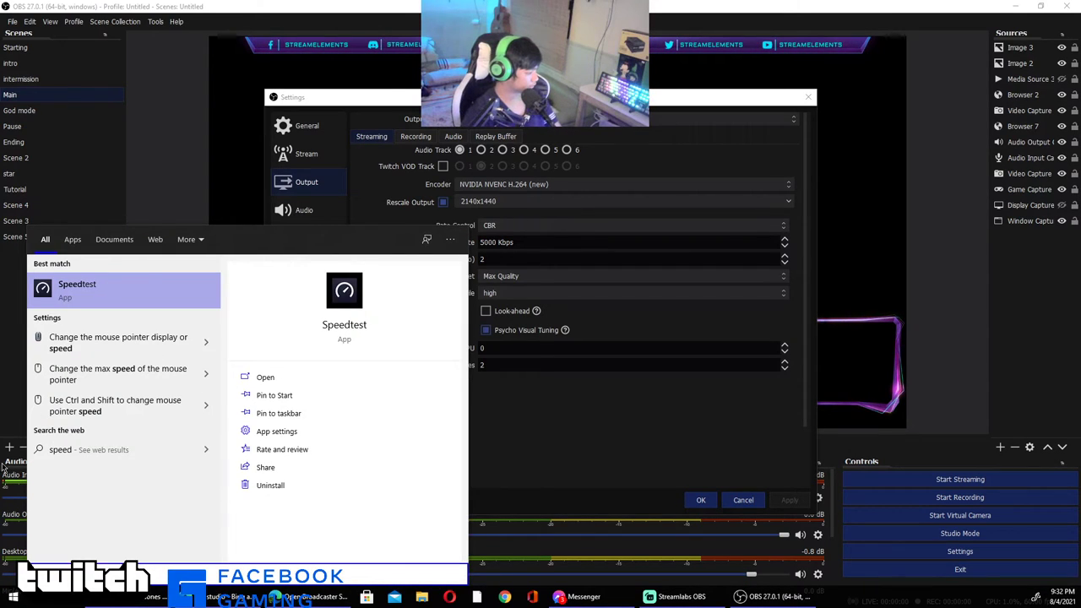
{"action": "key", "text": "Escape"}
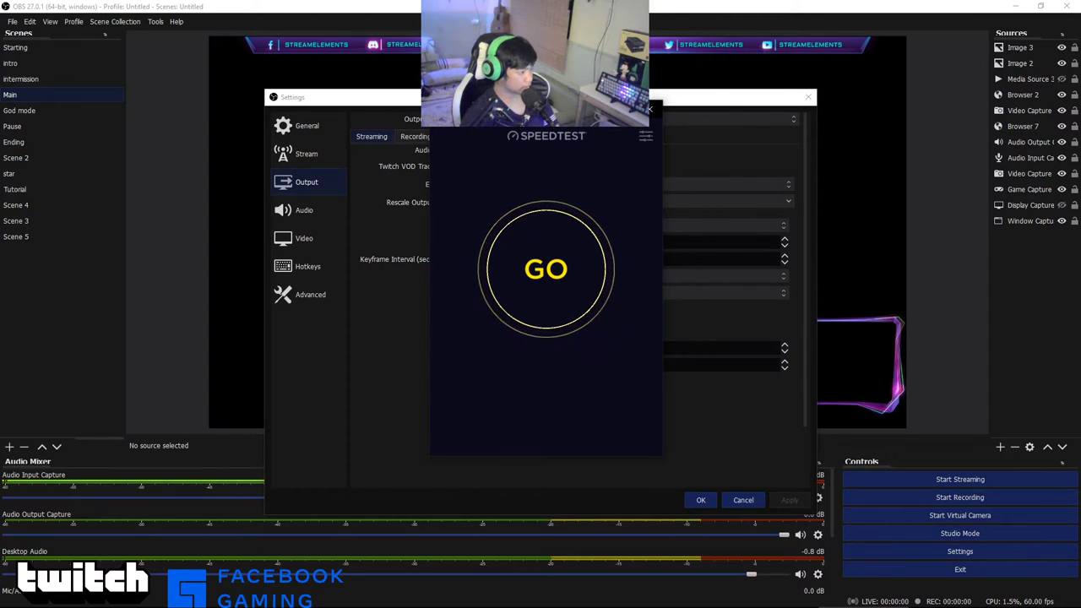
{"action": "key", "text": "super+Up"}
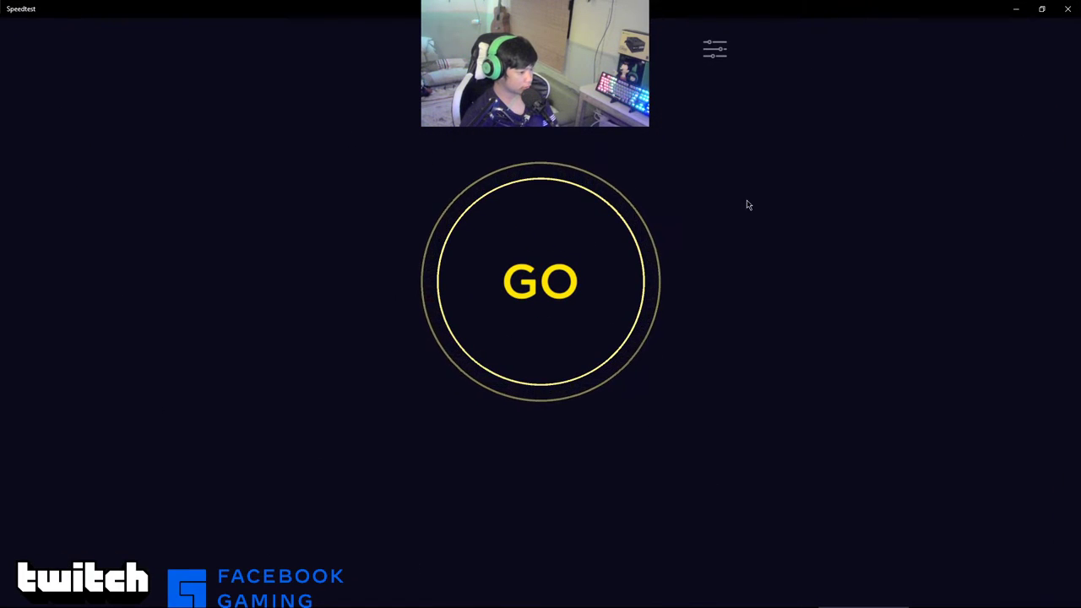
{"action": "left_click", "coordinate": [515, 267]}
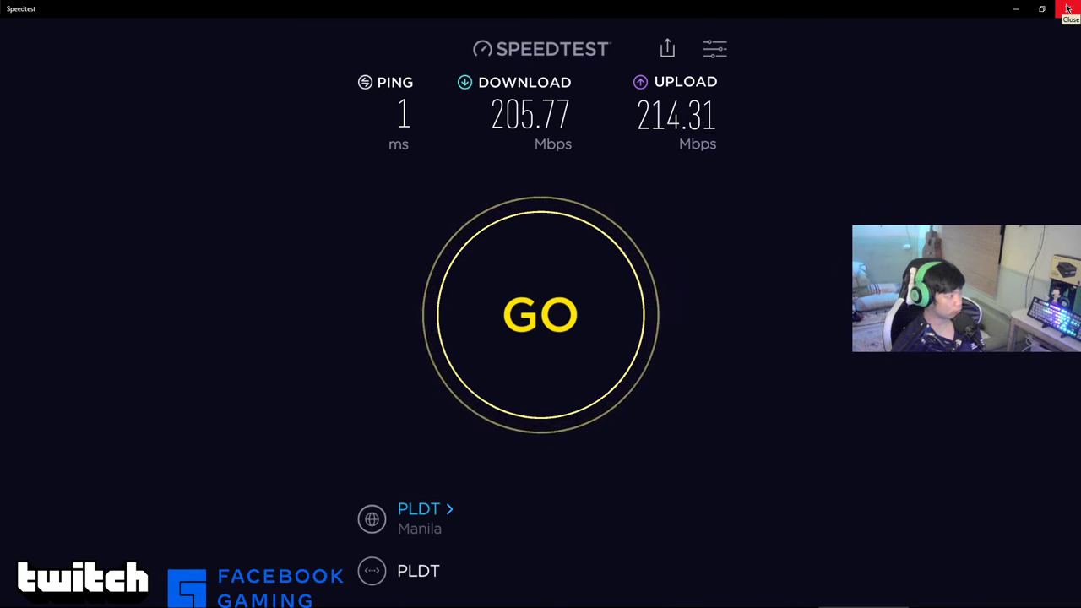
{"action": "left_click", "coordinate": [1068, 8]}
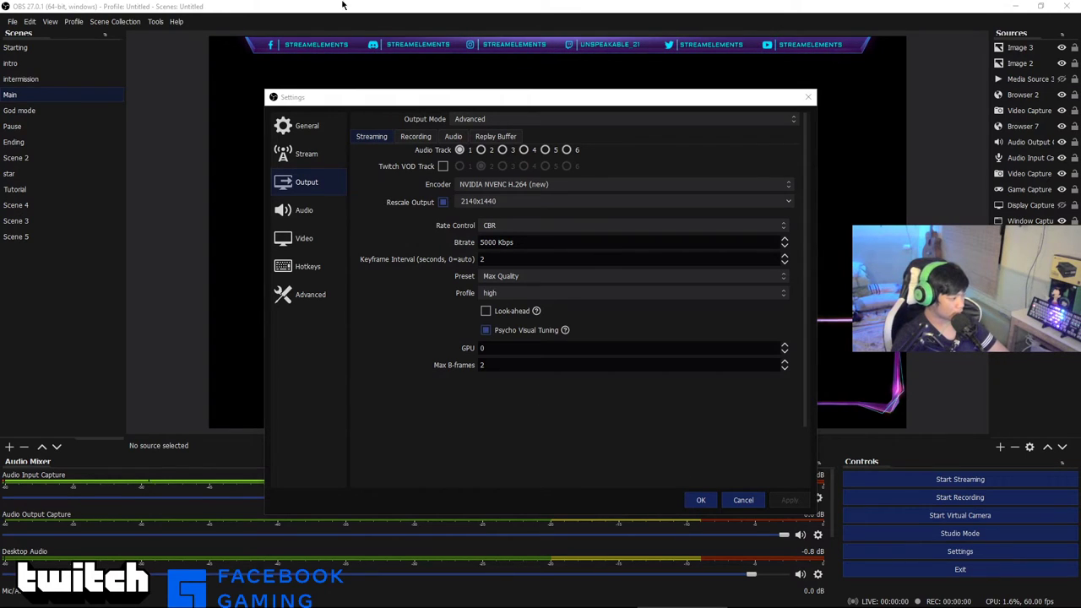
Step: Confirm the Settings dialog with OK to apply the NVENC output settings
{"action": "left_click", "coordinate": [700, 501]}
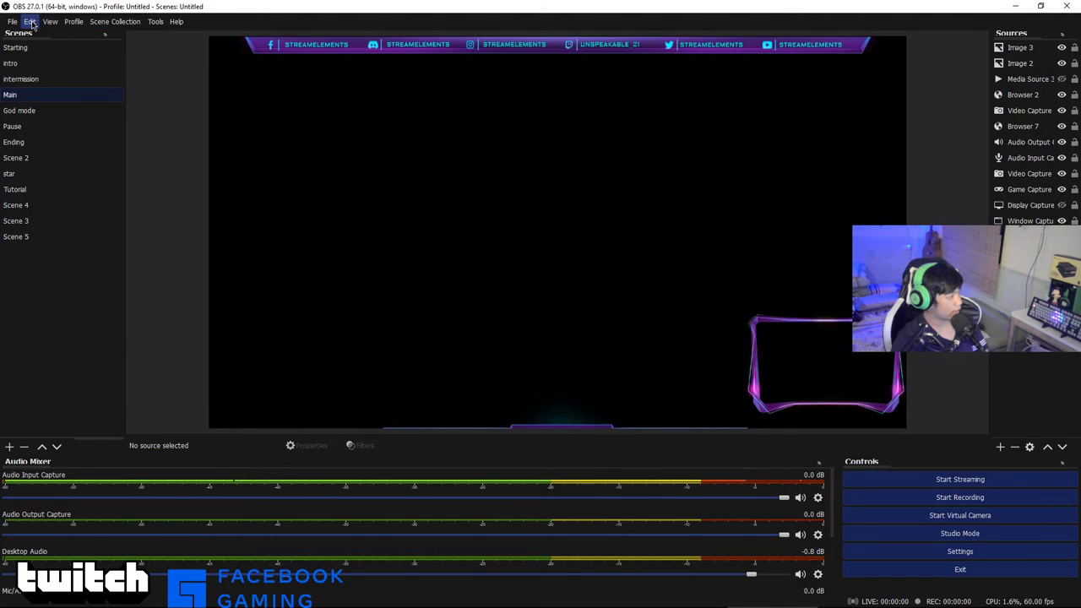
Step: Open Settings from the File menu and close it again without changes
{"action": "left_click", "coordinate": [8, 21]}
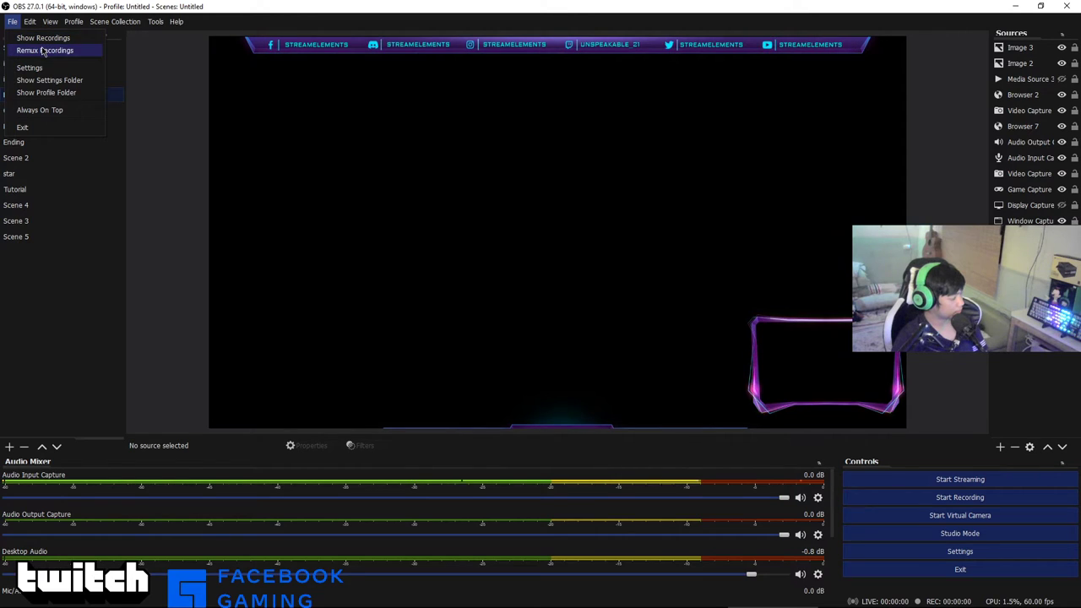
{"action": "left_click", "coordinate": [22, 68]}
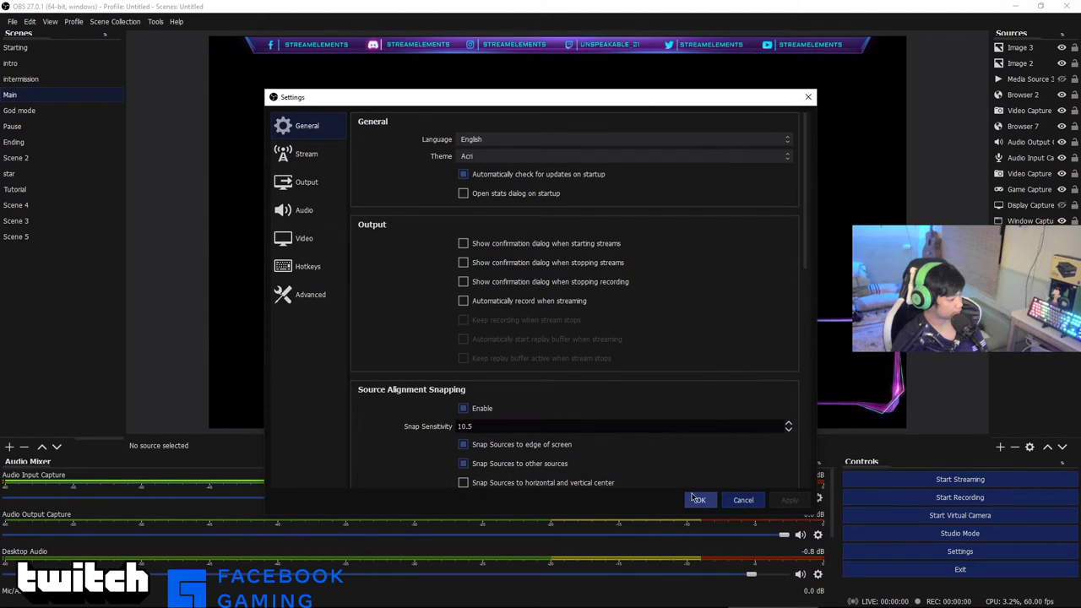
{"action": "left_click", "coordinate": [698, 499]}
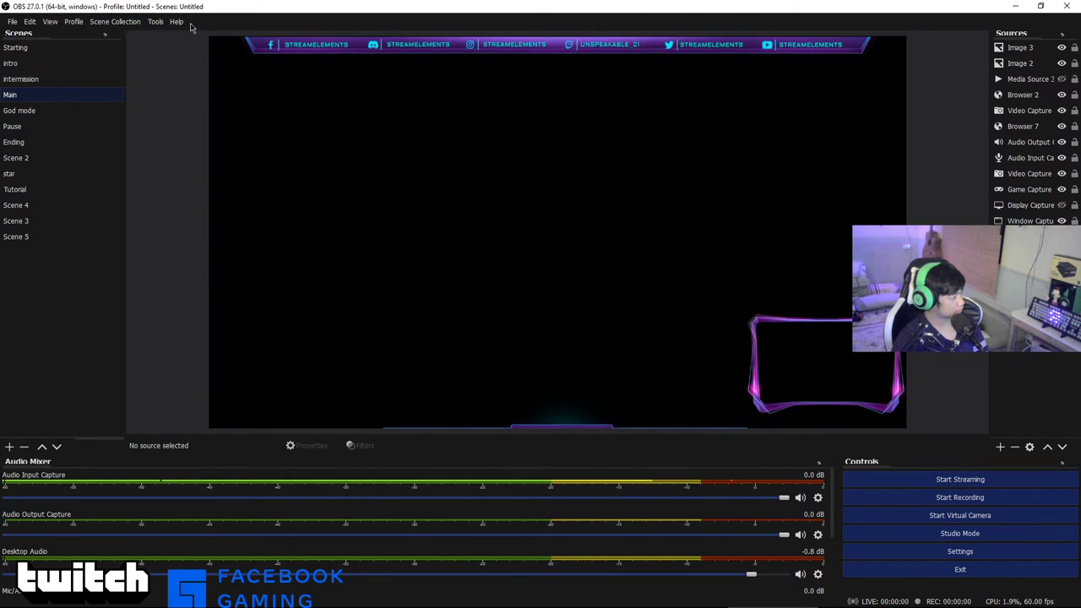
Step: Look through the Tools and Help menus, then bring up the View menu
{"action": "left_click", "coordinate": [155, 23]}
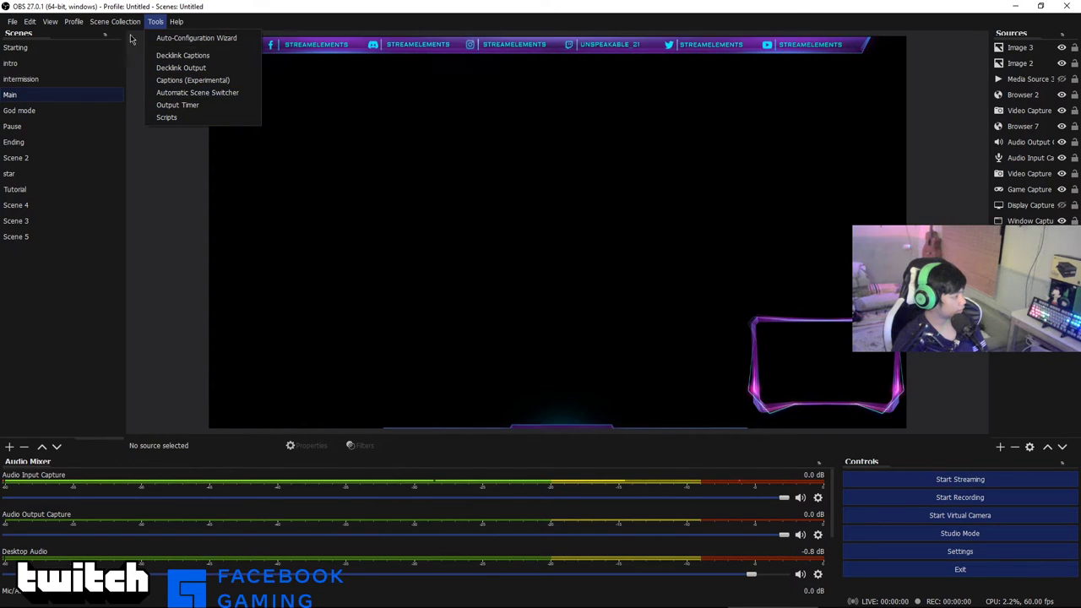
{"action": "key", "text": "Right"}
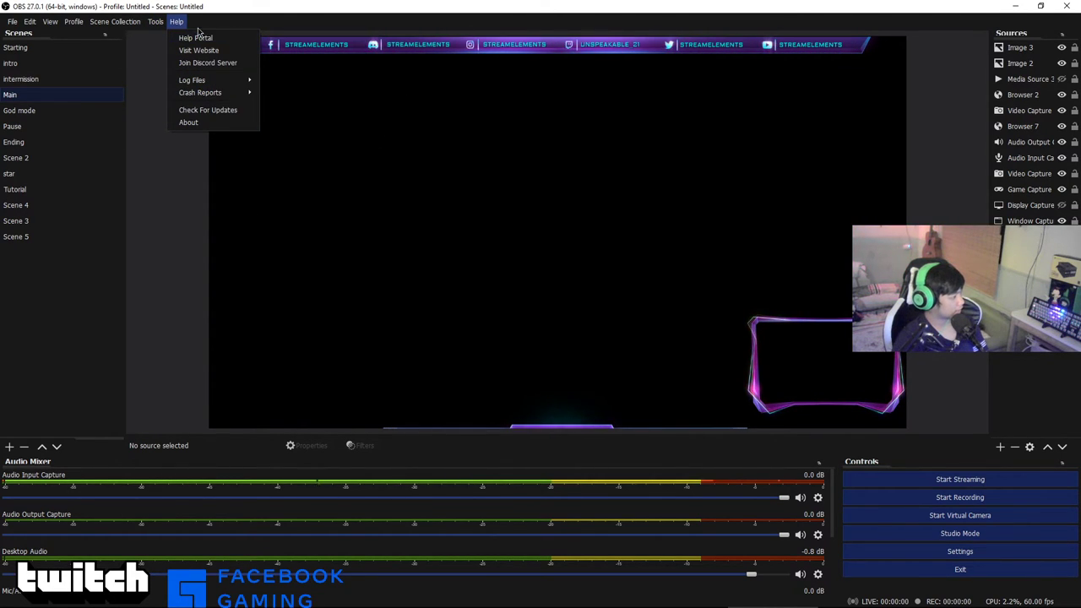
{"action": "mouse_move", "coordinate": [79, 25]}
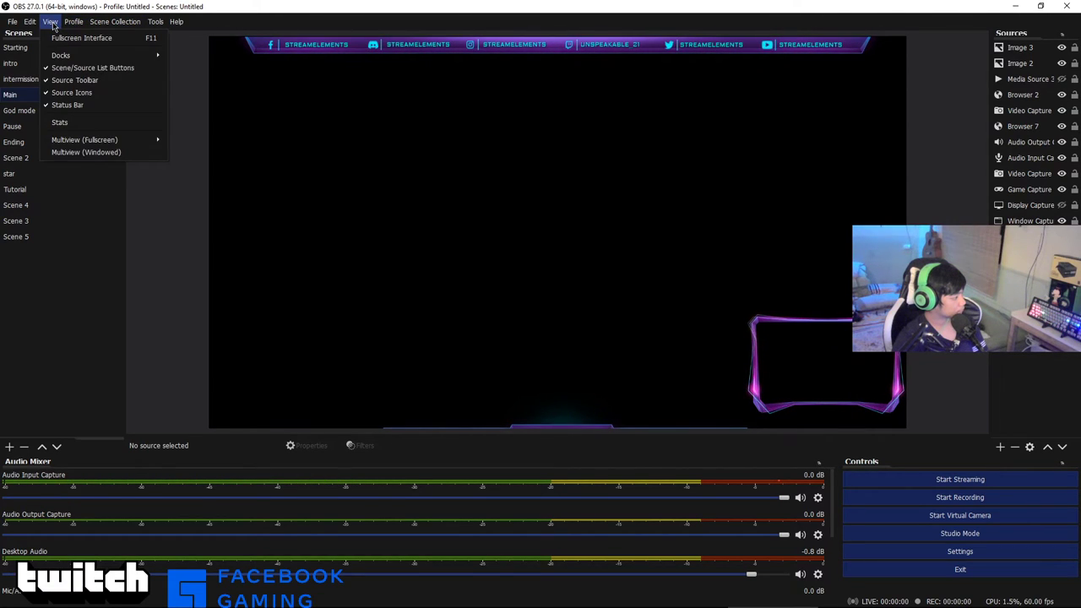
{"action": "left_click", "coordinate": [52, 25]}
{"action": "left_click", "coordinate": [52, 25]}
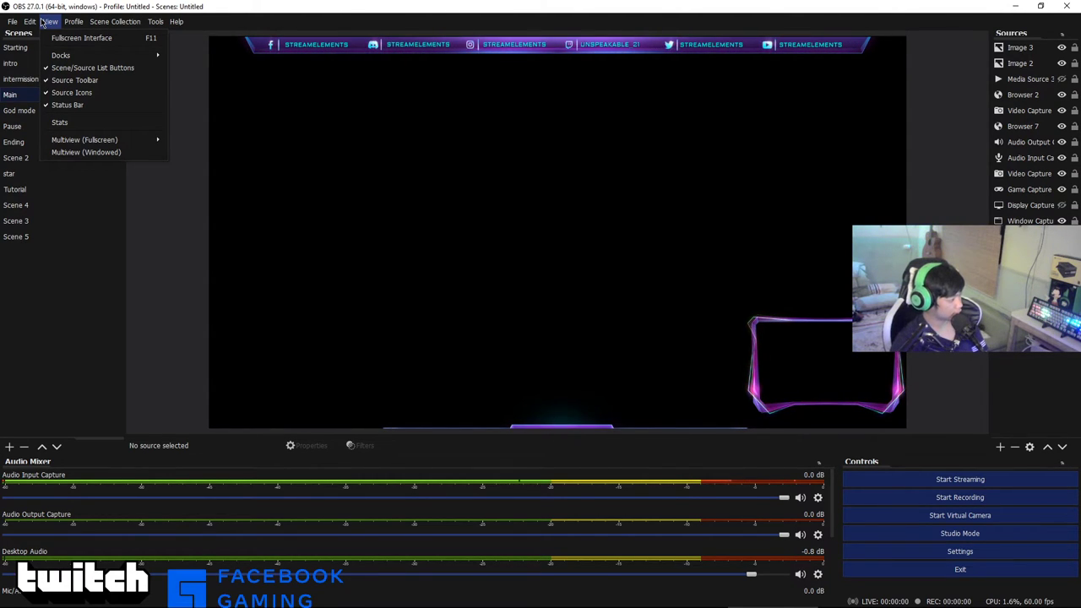
Step: Check View > Stats: stream inactive, 60 FPS, 0 dropped frames, then leave it
{"action": "left_click", "coordinate": [75, 124]}
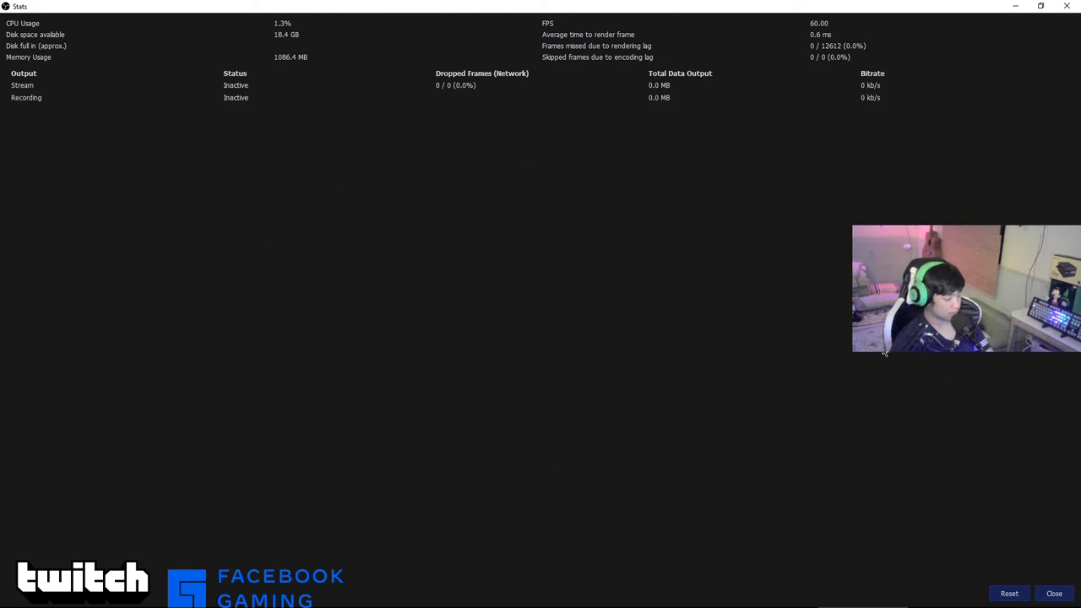
{"action": "key", "text": "alt+Tab"}
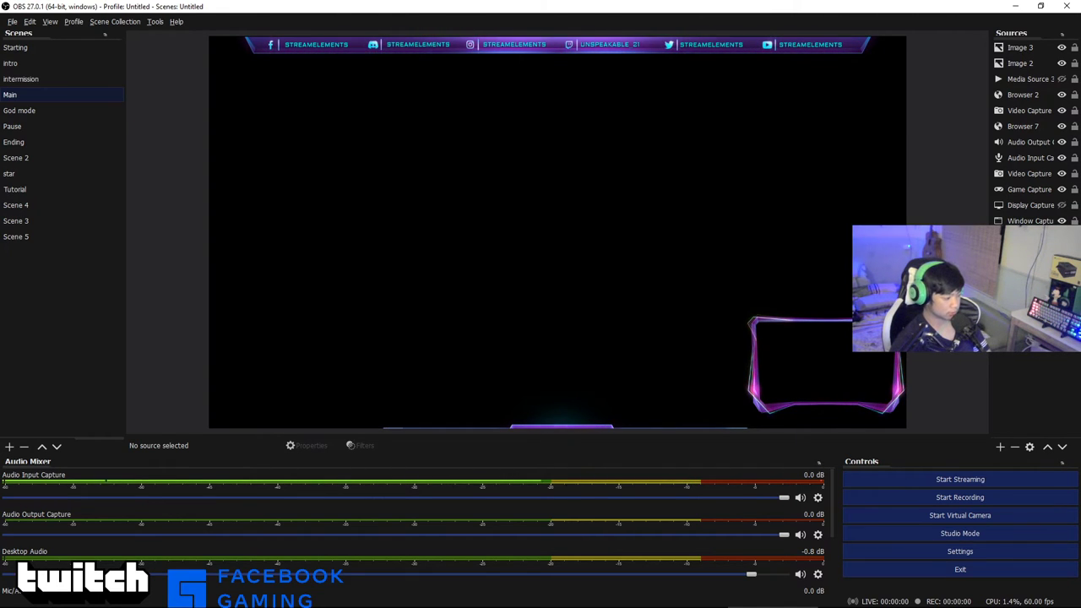
Step: Go live and watch Stats show about 5158 kb/s with 0 of 3328 frames dropped
{"action": "left_click", "coordinate": [993, 482]}
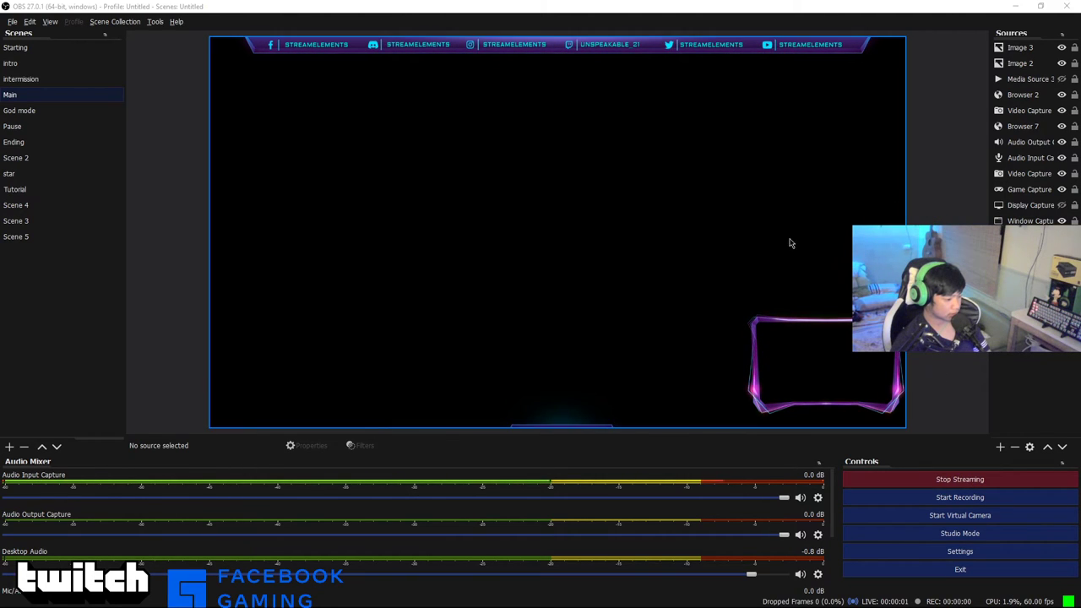
{"action": "key", "text": "alt+Tab"}
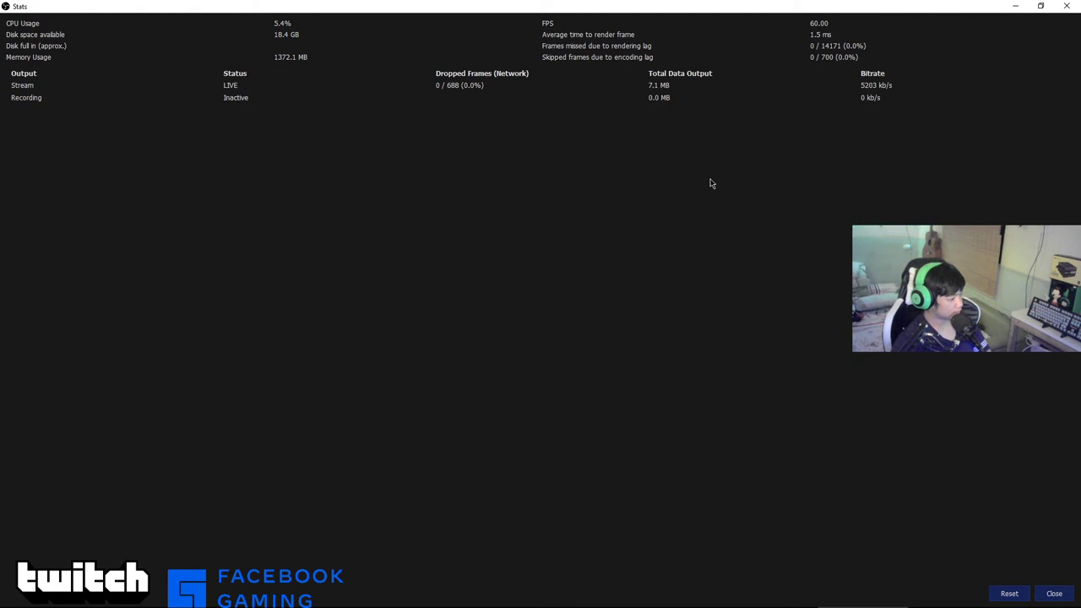
{"action": "key", "text": "alt+Tab"}
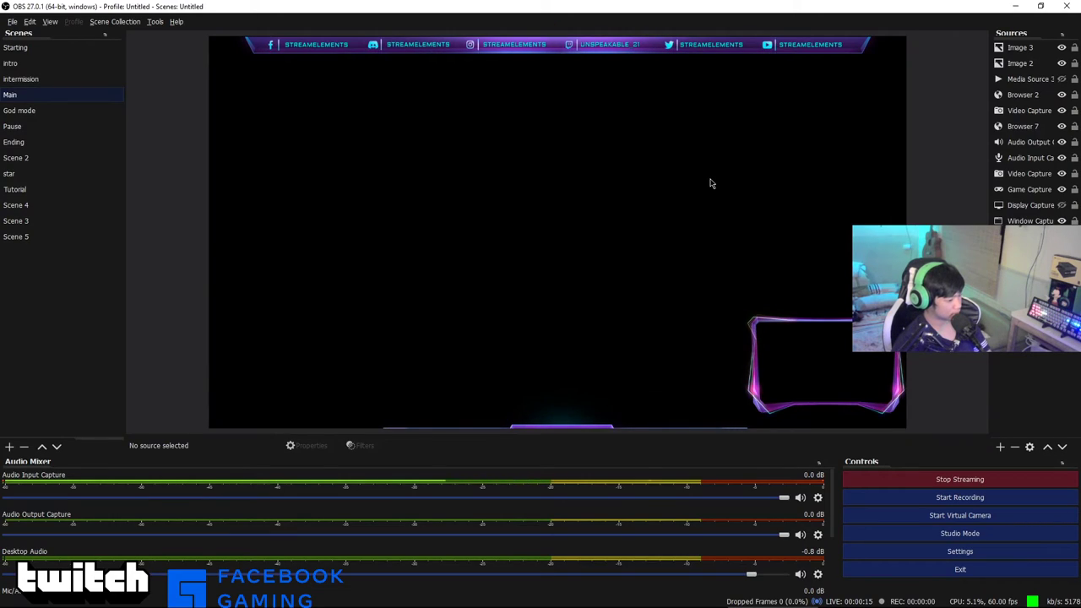
{"action": "key", "text": "alt+Tab"}
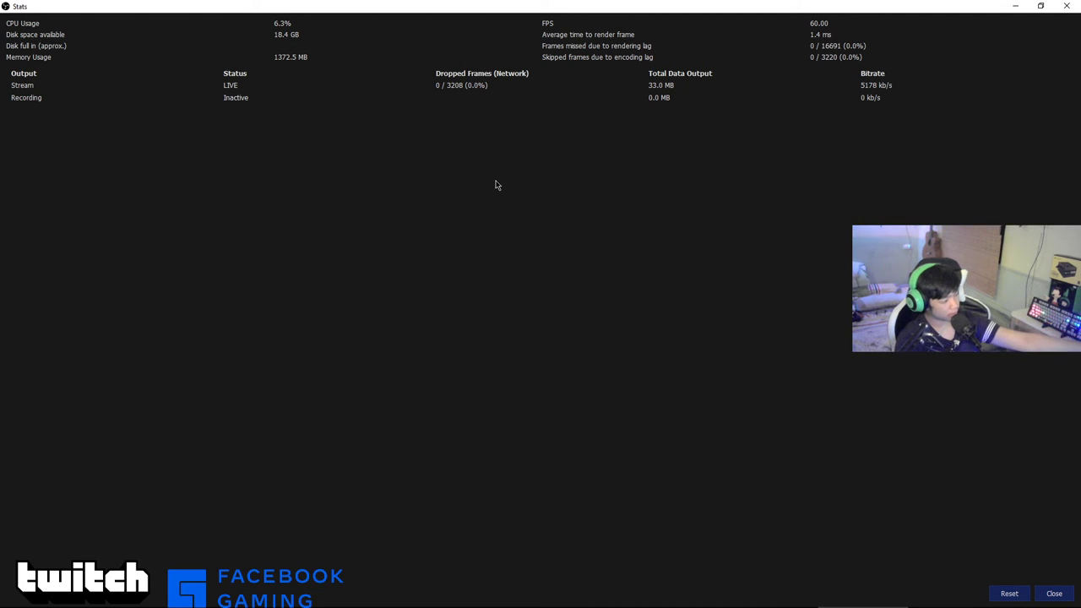
Step: Close Stats, stop the live stream, then minimize and restore OBS from the taskbar
{"action": "left_click", "coordinate": [1054, 593]}
{"action": "left_click", "coordinate": [961, 480]}
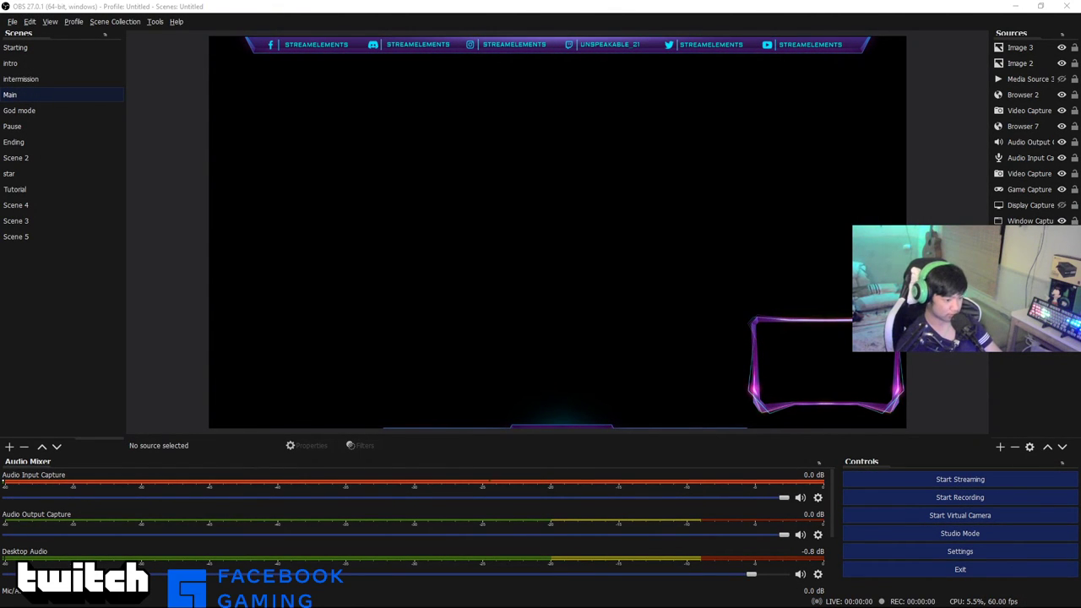
{"action": "mouse_move", "coordinate": [766, 602]}
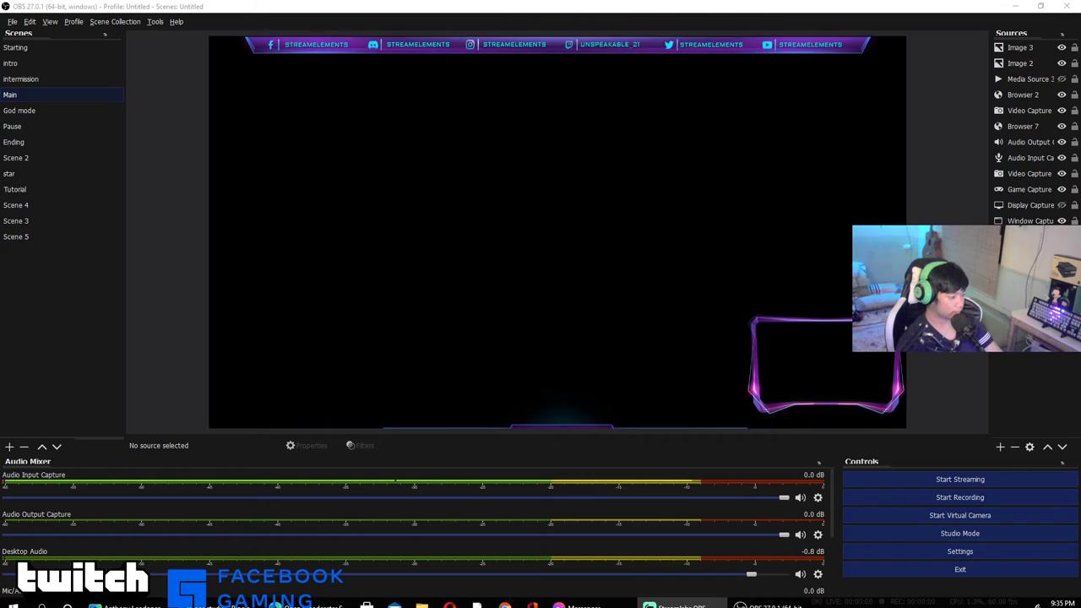
{"action": "left_click", "coordinate": [766, 601]}
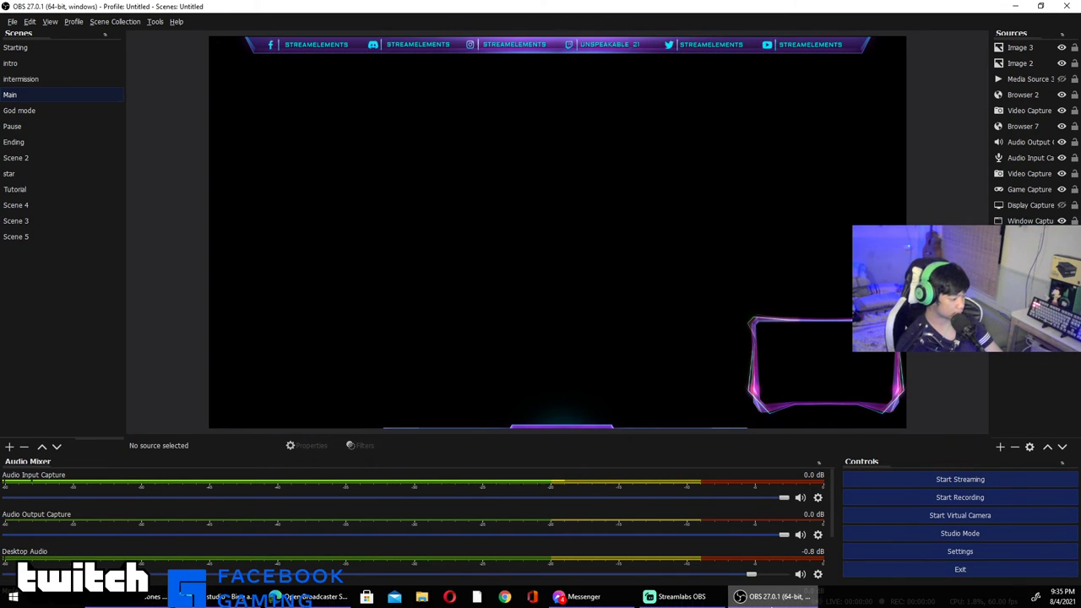
{"action": "left_click", "coordinate": [766, 601]}
{"action": "left_click", "coordinate": [766, 602]}
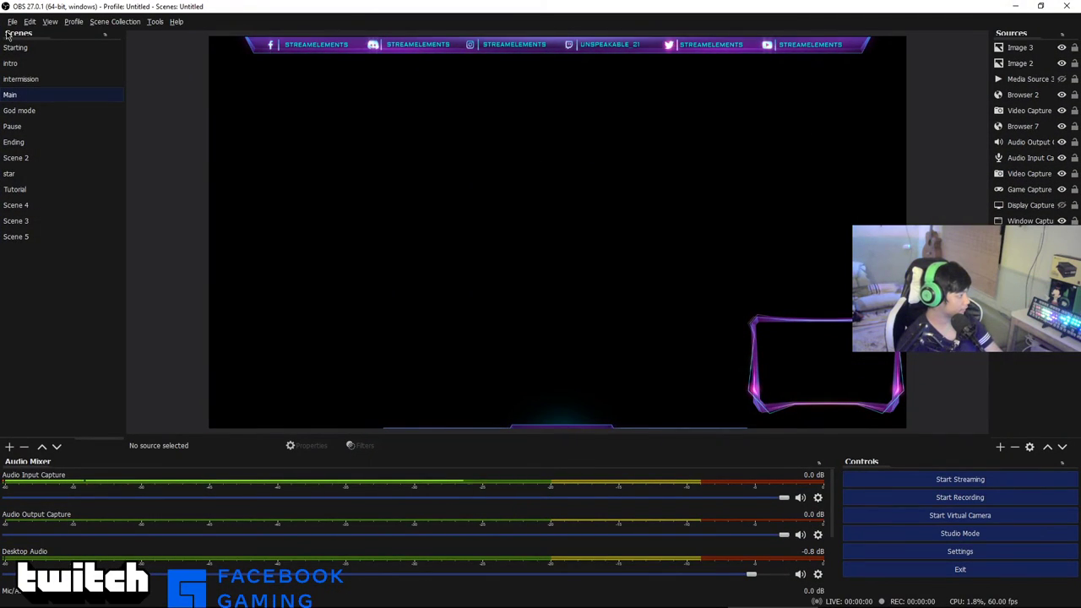